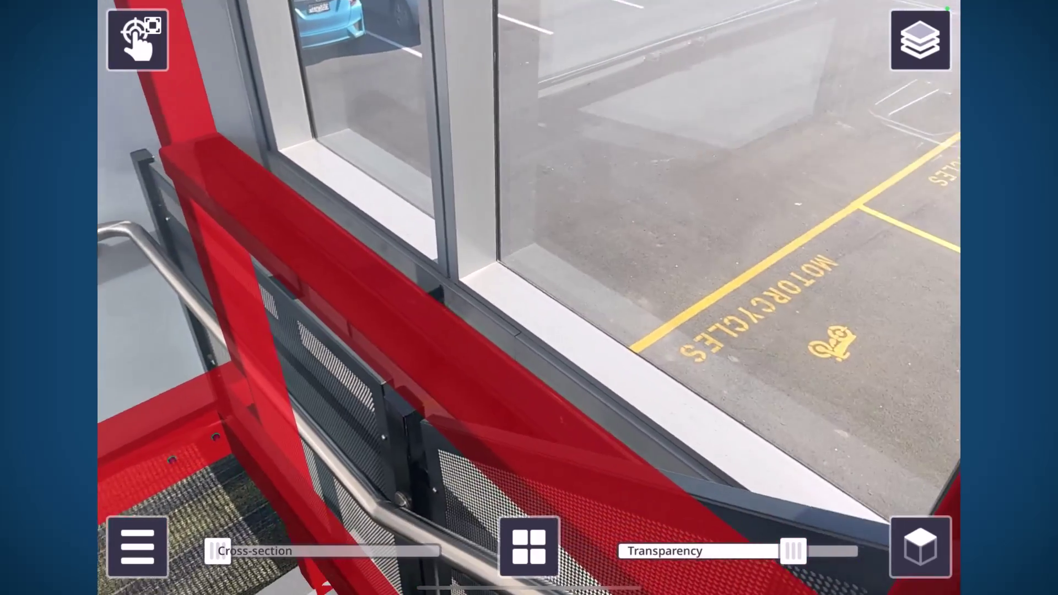
# Step: Show the red handrail's attributes and start a Trimble Connect BCF topic from them
pyautogui.click(554, 421)
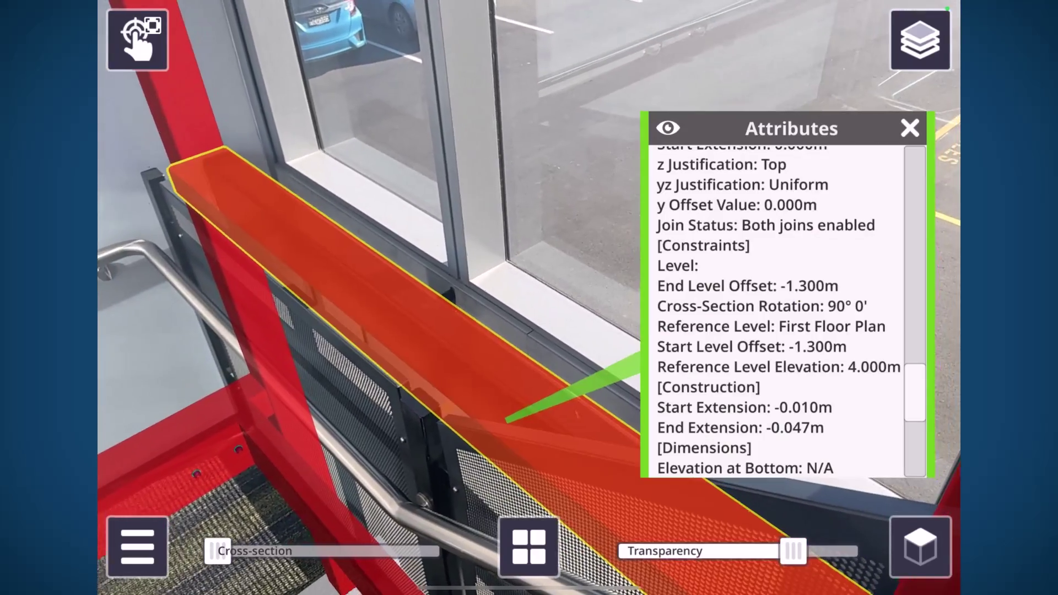
pyautogui.click(529, 547)
pyautogui.click(350, 461)
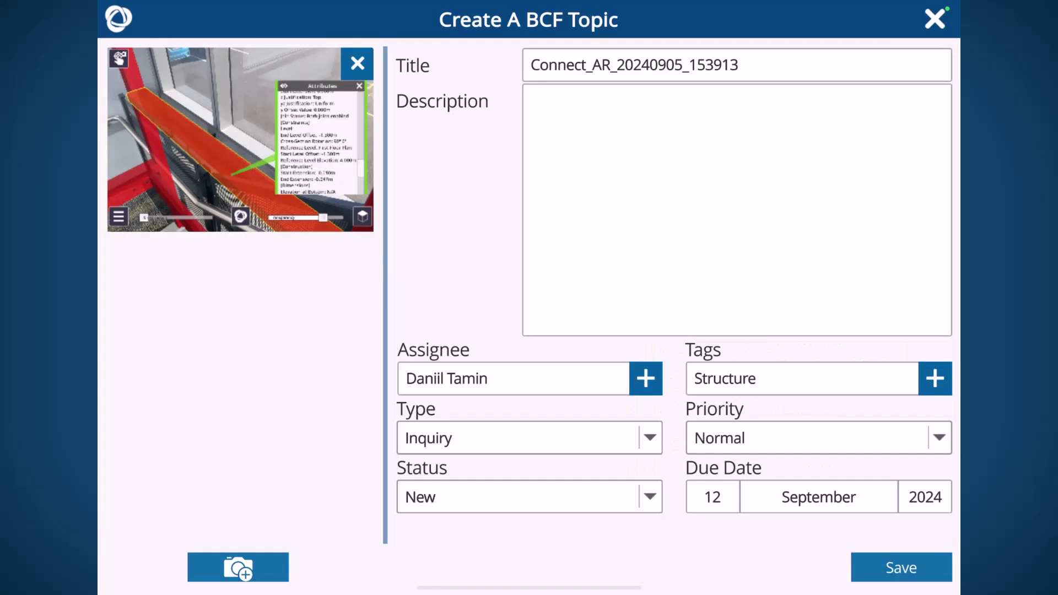
# Step: Title the topic 'Staircase south' with description 'Check RHS orientation' and finish it
pyautogui.click(634, 64)
pyautogui.write('Stairc')
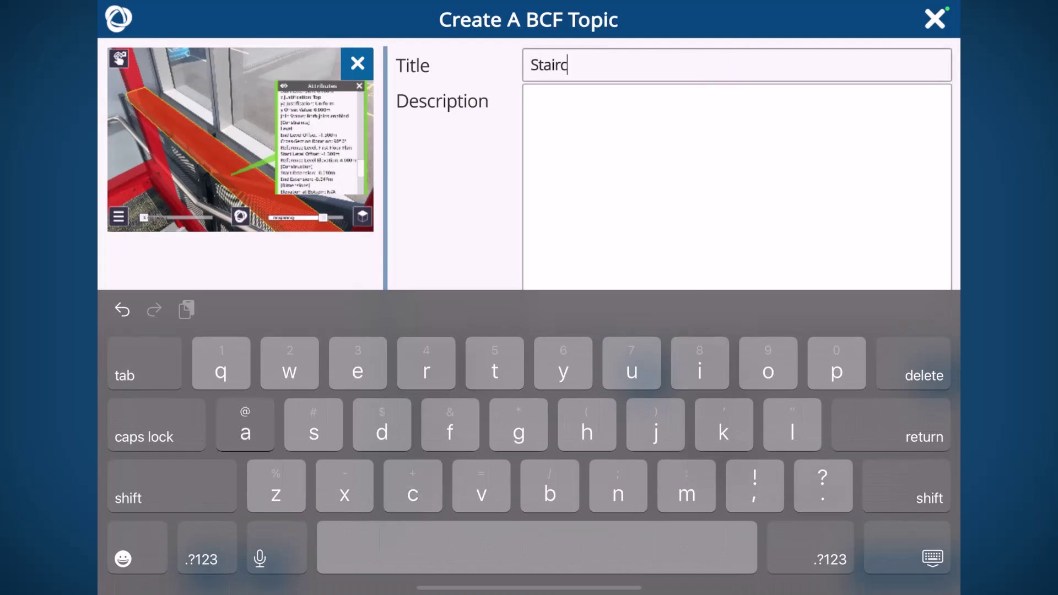
pyautogui.write('ase south')
pyautogui.click(737, 138)
pyautogui.write('Ch')
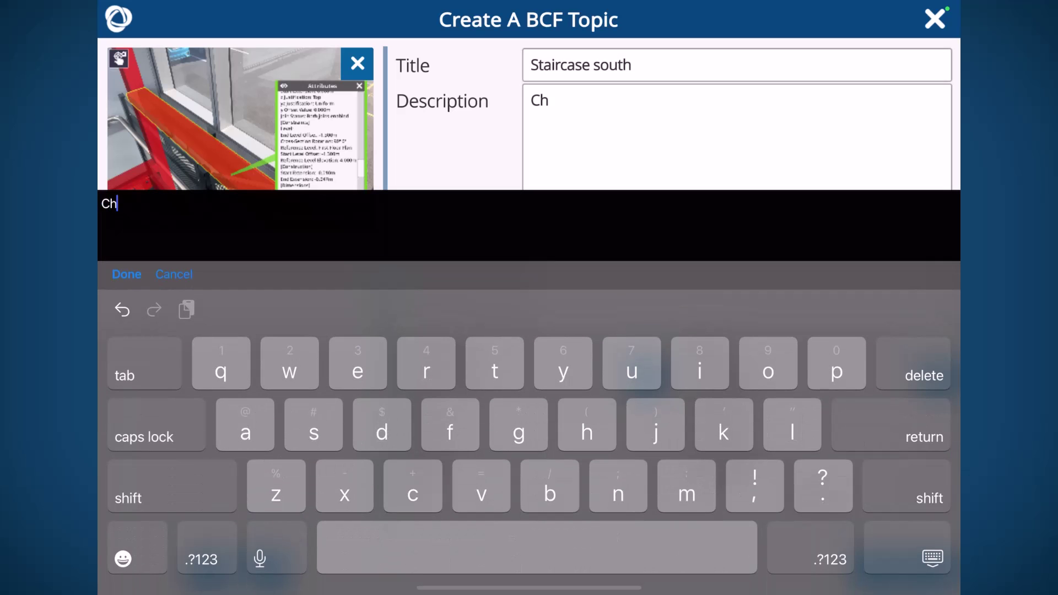
pyautogui.write('eck RHS orient')
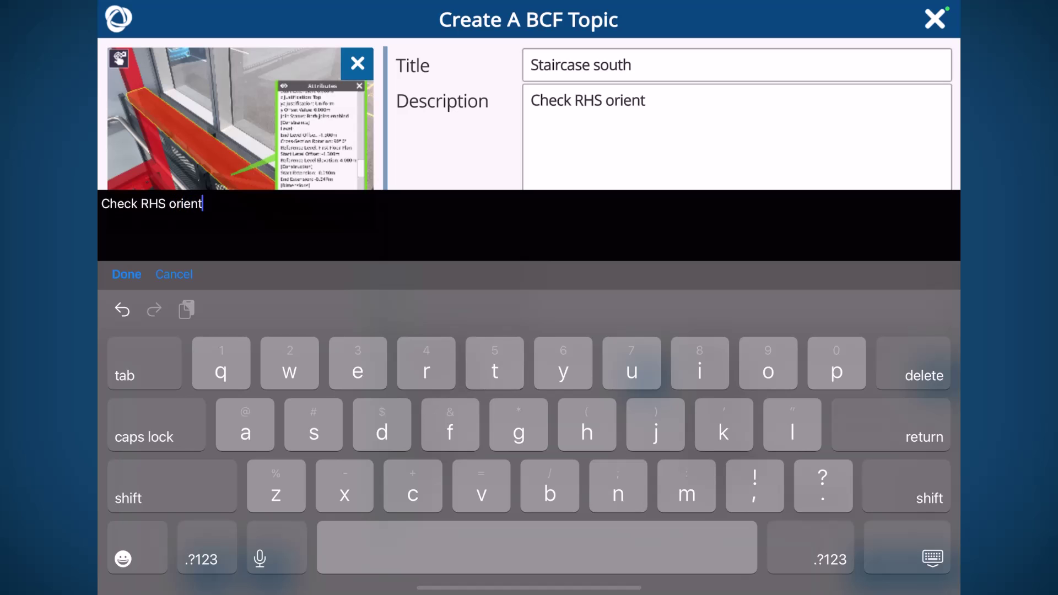
pyautogui.write('ation')
pyautogui.click(126, 274)
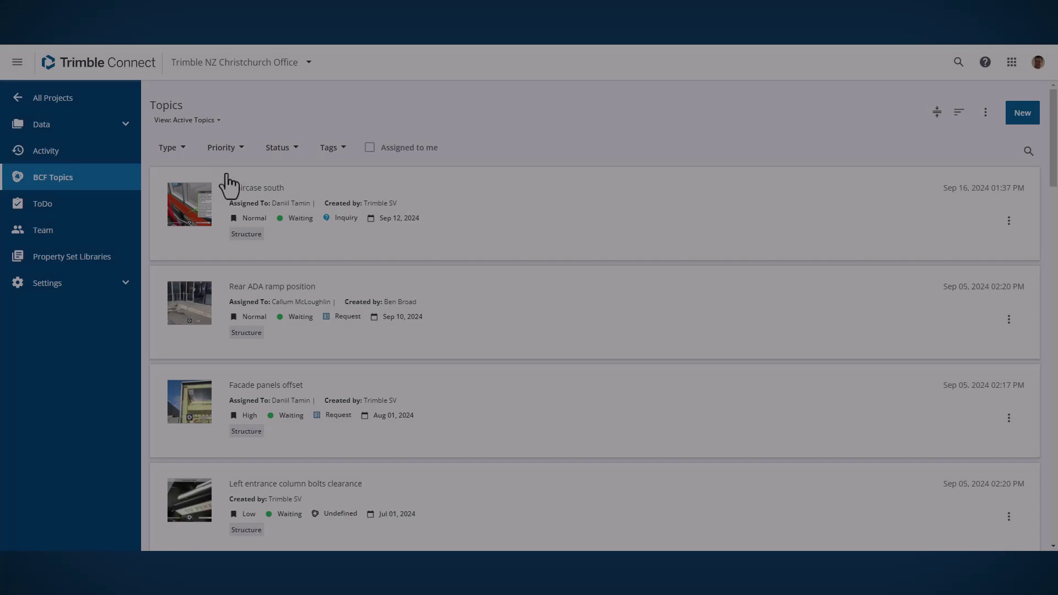
# Step: Filter BCF Topics to the Inquiry type, then clear the filter to list all topics
pyautogui.click(179, 148)
pyautogui.click(166, 289)
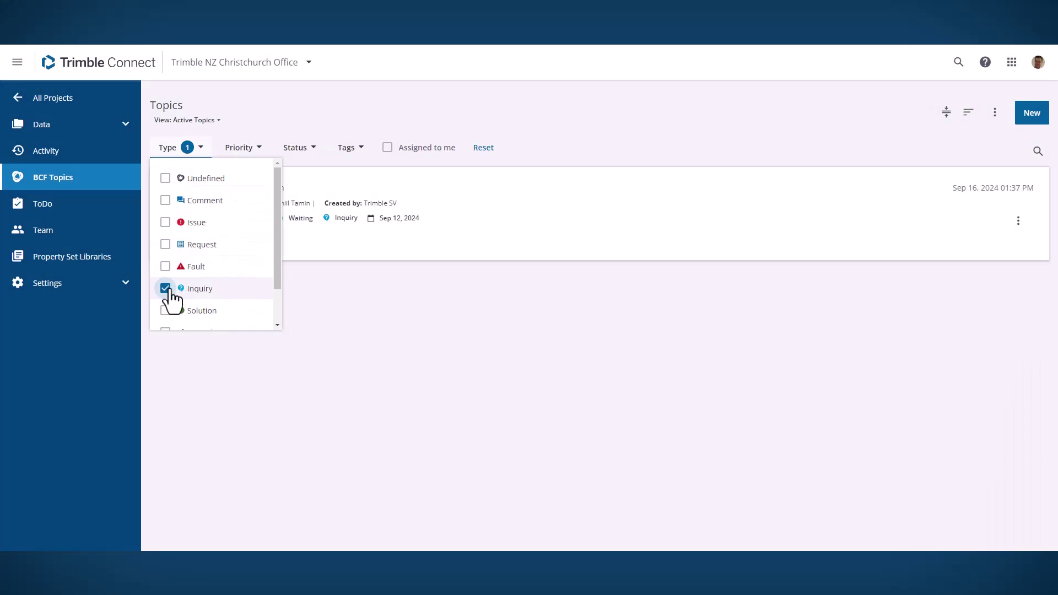
pyautogui.click(345, 317)
pyautogui.click(201, 147)
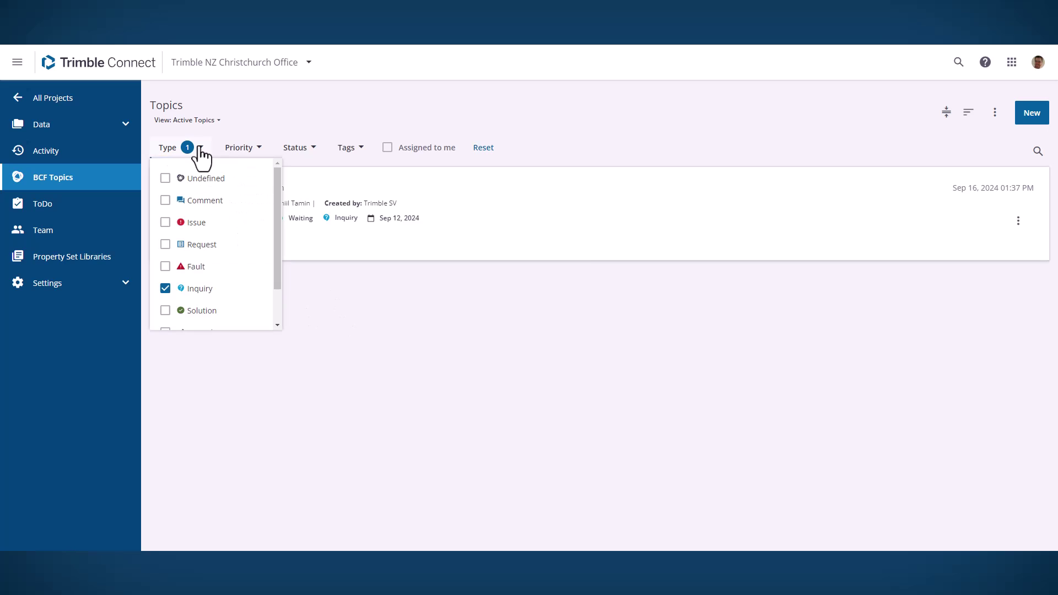
pyautogui.click(166, 288)
pyautogui.click(562, 134)
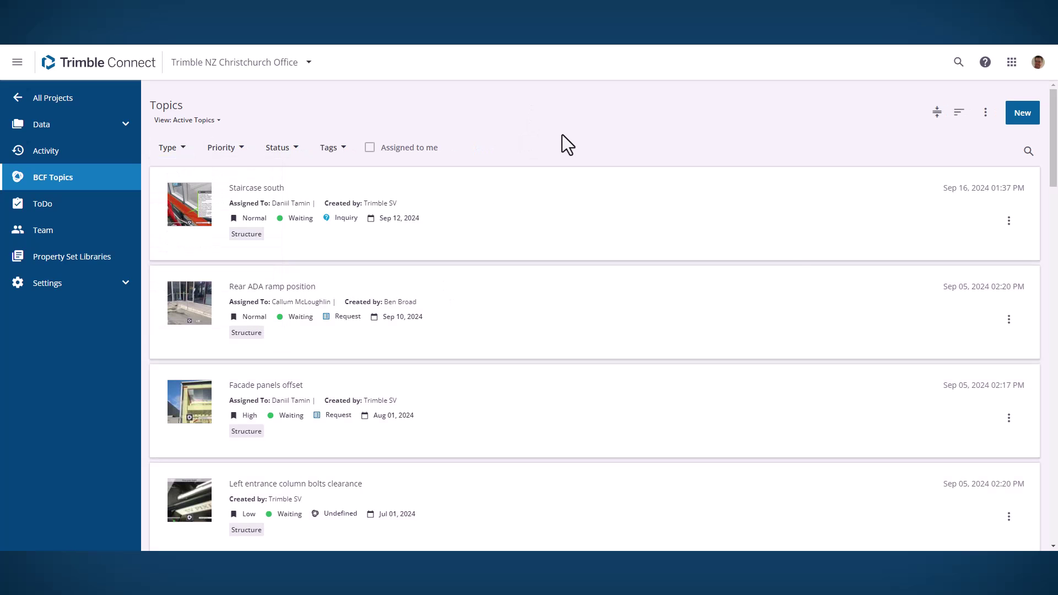
# Step: Open Staircase south's saved view in the 3D viewer
pyautogui.click(798, 253)
pyautogui.click(972, 199)
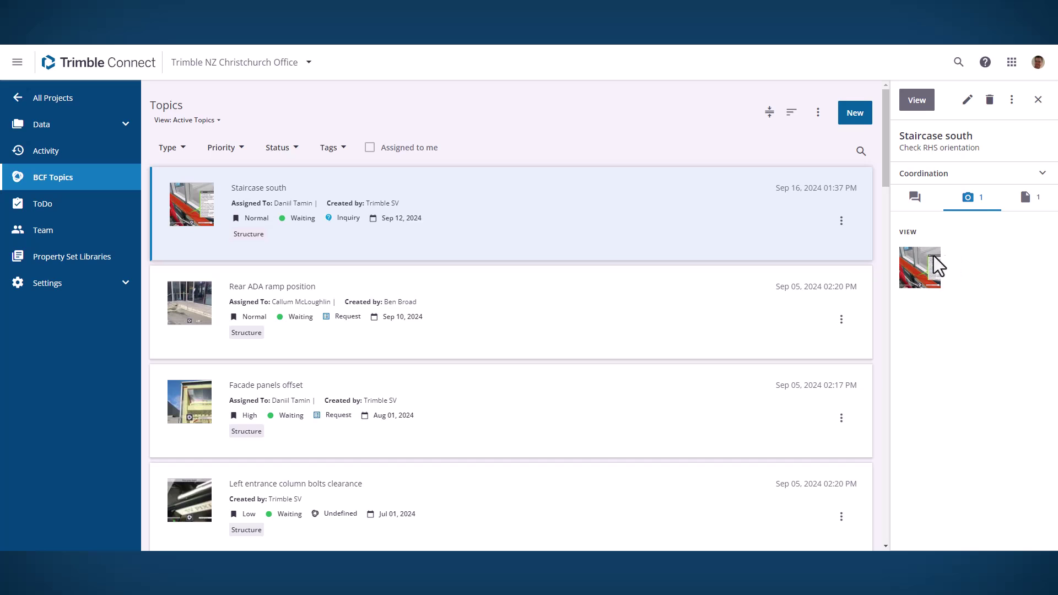
pyautogui.click(933, 286)
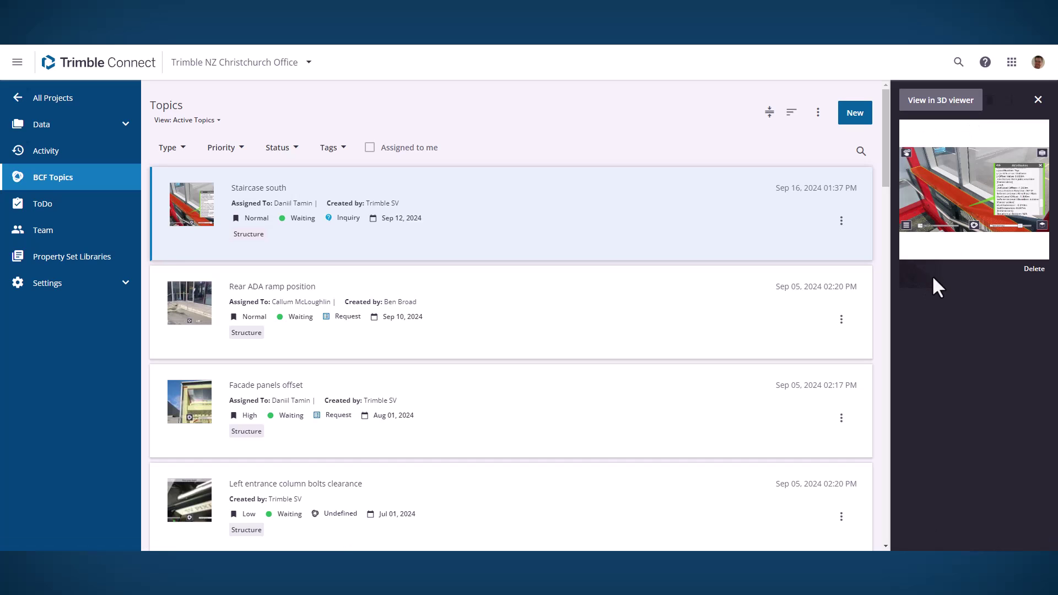
pyautogui.click(941, 101)
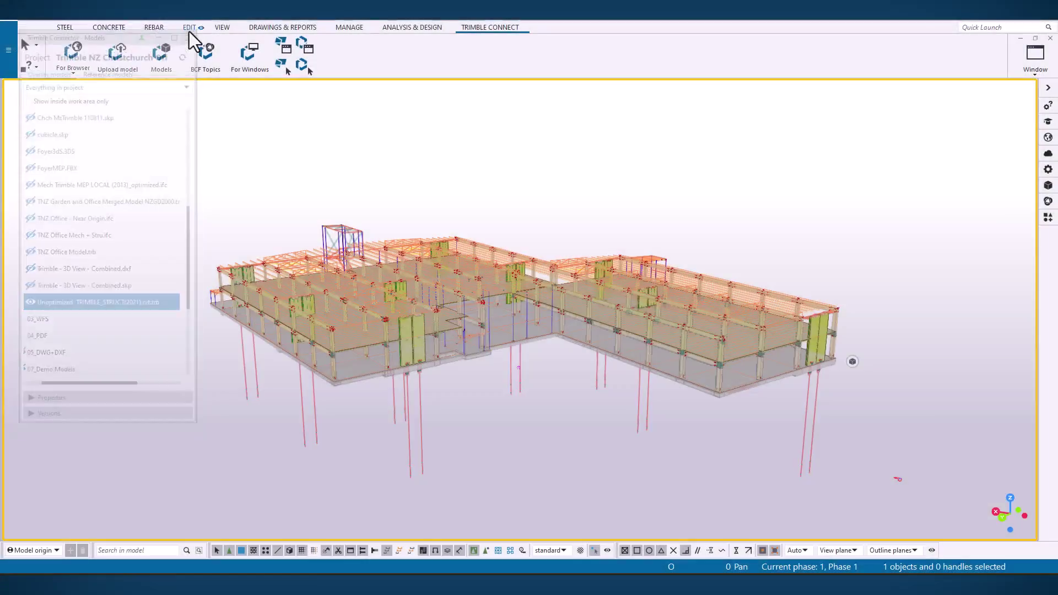
# Step: Refresh Tekla's BCF Topics list and open Staircase south at its saved viewpoint
pyautogui.click(193, 28)
pyautogui.click(208, 53)
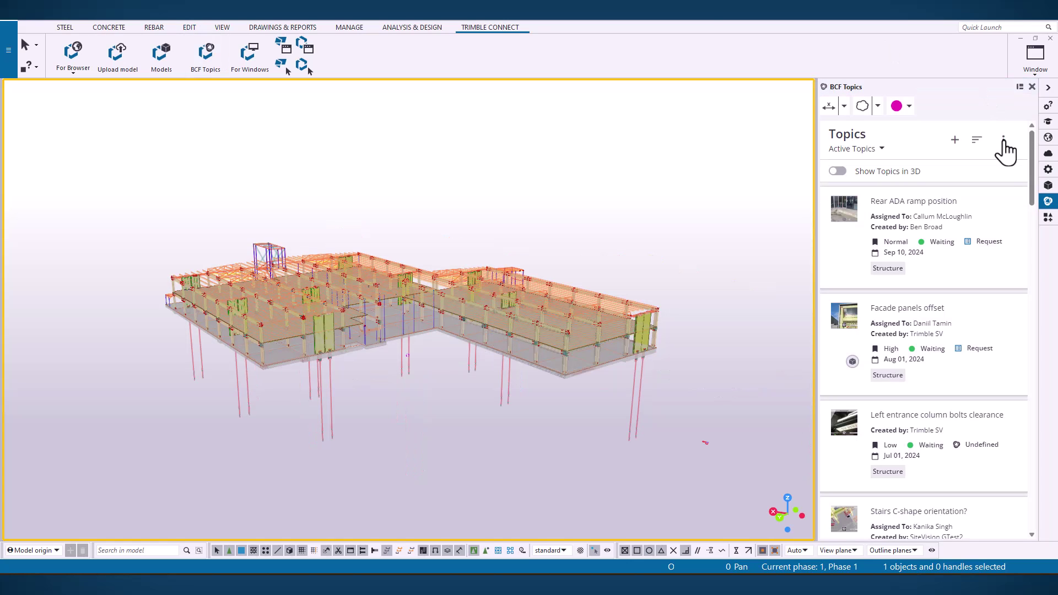
pyautogui.click(1004, 140)
pyautogui.click(990, 169)
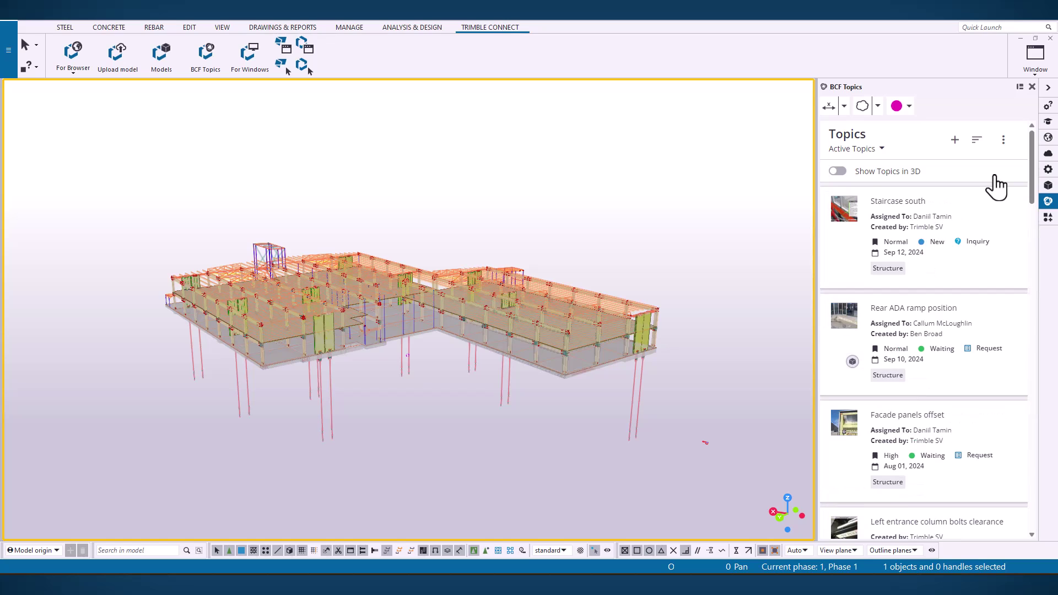
pyautogui.click(838, 218)
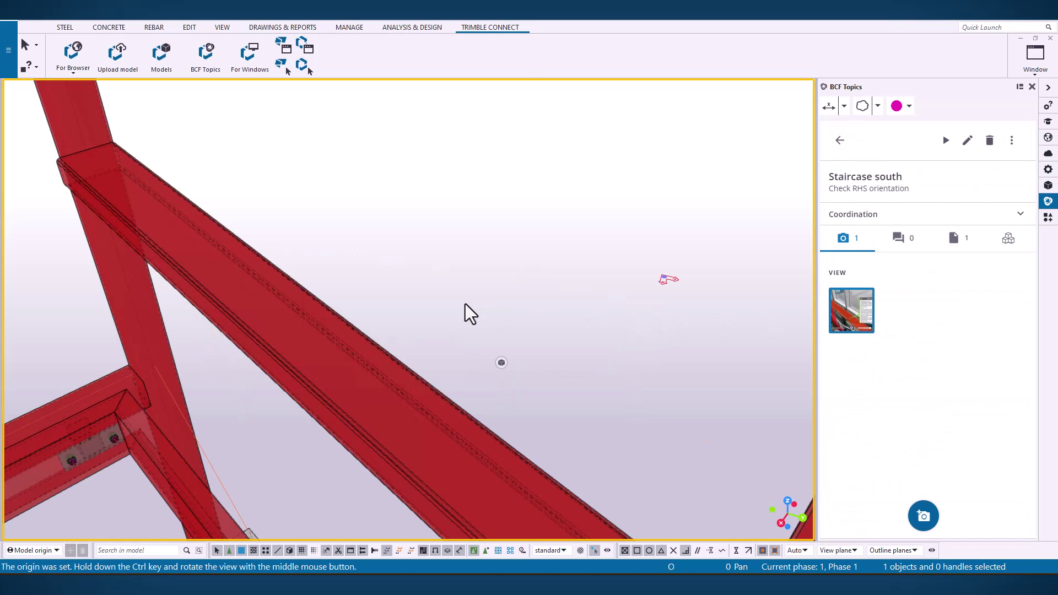
pyautogui.keyDown('ctrl'); pyautogui.moveTo(465, 303); pyautogui.dragTo(683, 239, button='middle'); pyautogui.keyUp('ctrl')
# Step: Post the comment 'The model has to be changed.' on Staircase south
pyautogui.click(900, 239)
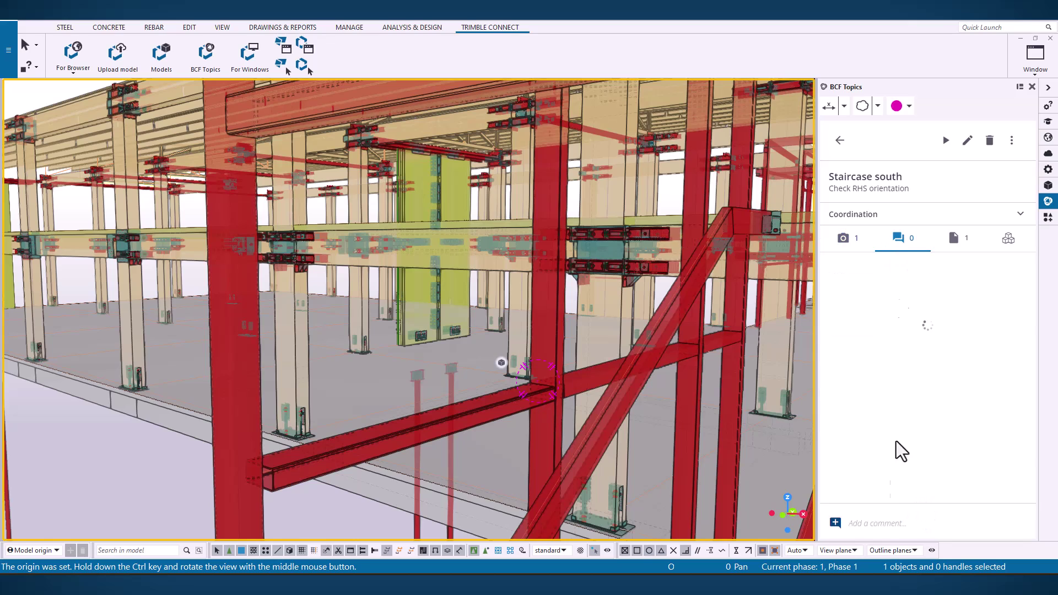
pyautogui.click(884, 521)
pyautogui.write('The model has')
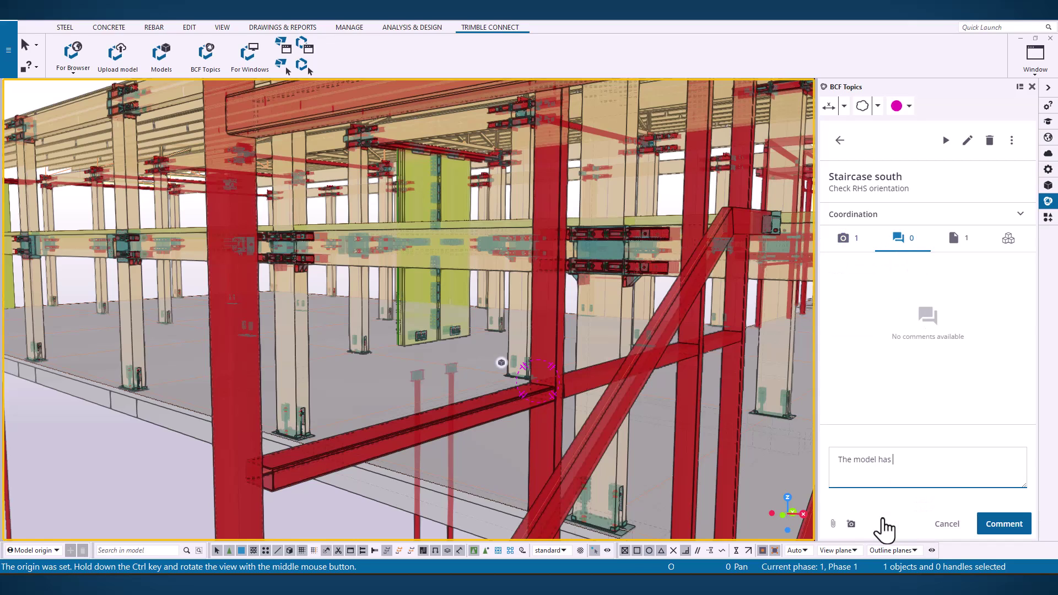
pyautogui.write('.')
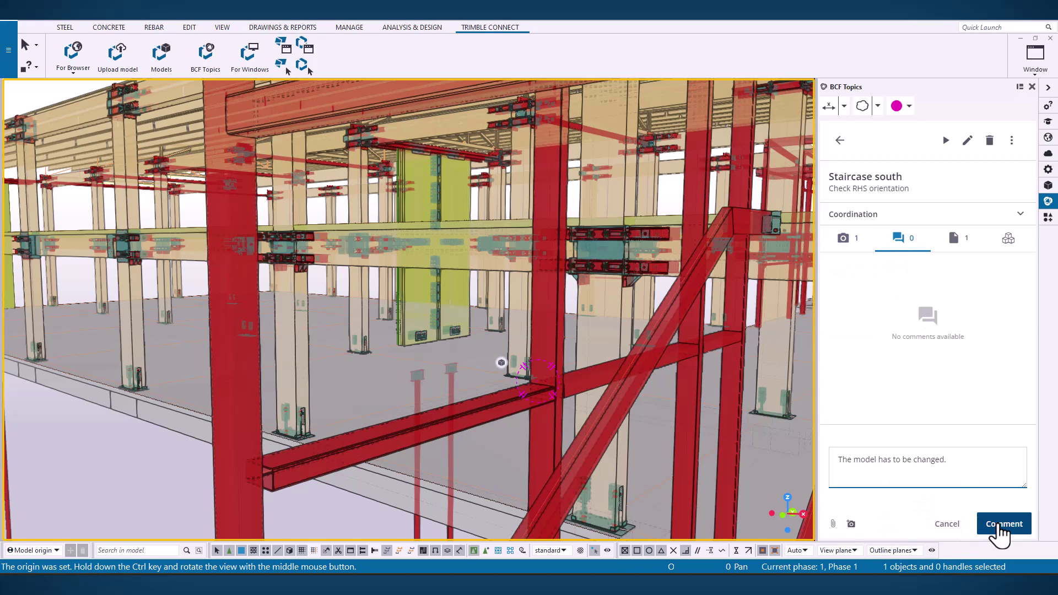
pyautogui.click(1003, 525)
# Step: Reassign the topic to a new team member by entering their e-mail address
pyautogui.click(968, 141)
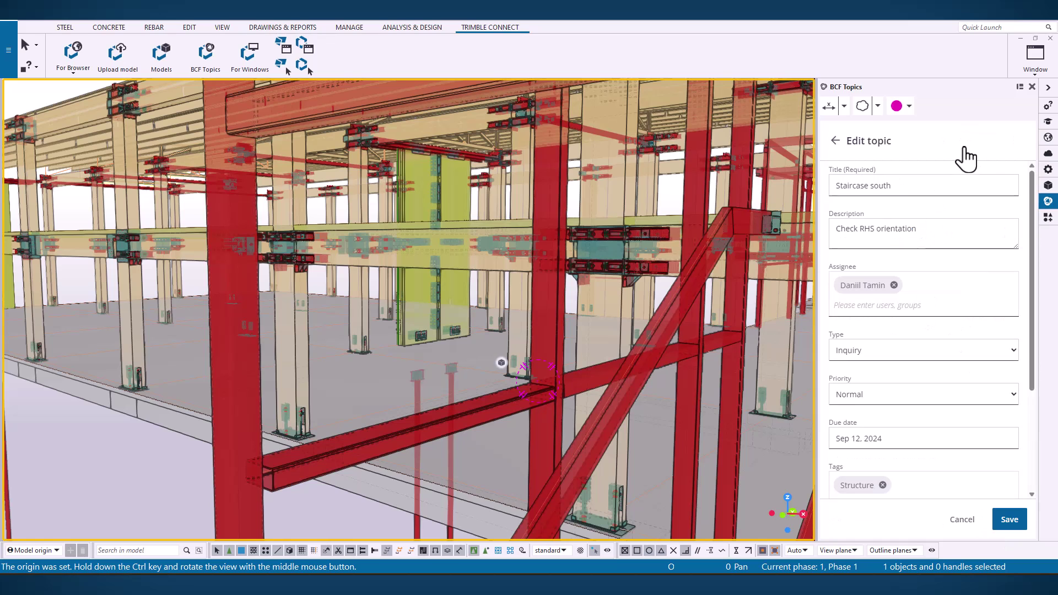
pyautogui.click(894, 286)
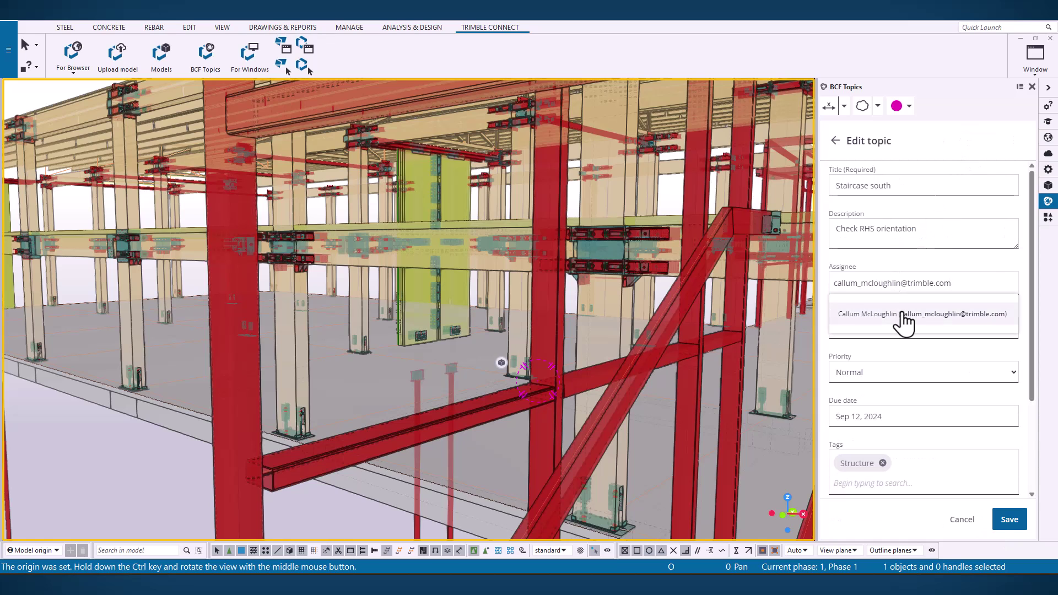
pyautogui.click(838, 314)
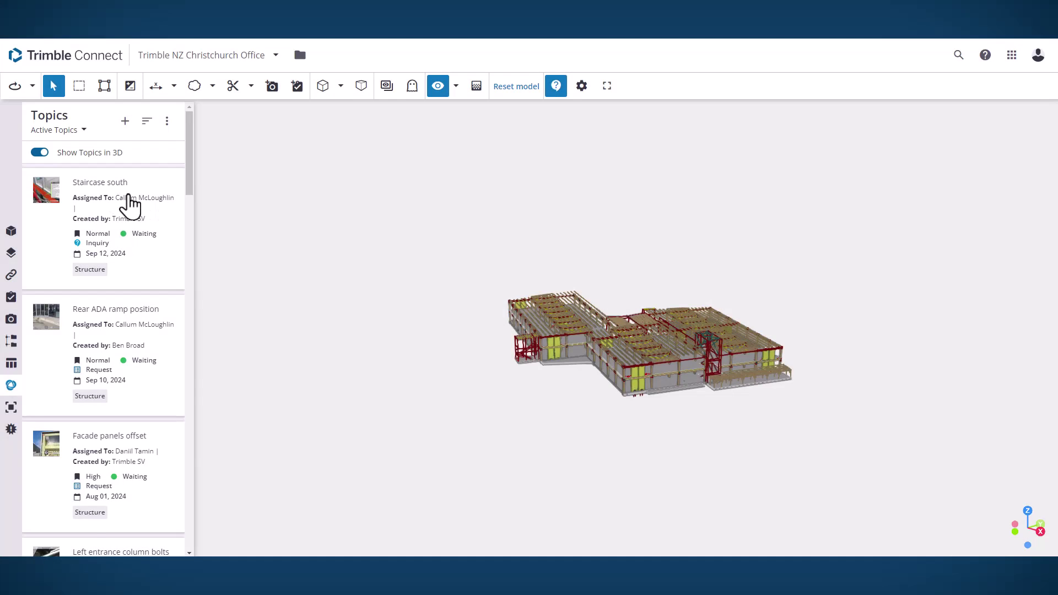
# Step: Open Staircase south in the web viewer and read its comment 'The model has to be changed.'
pyautogui.click(128, 199)
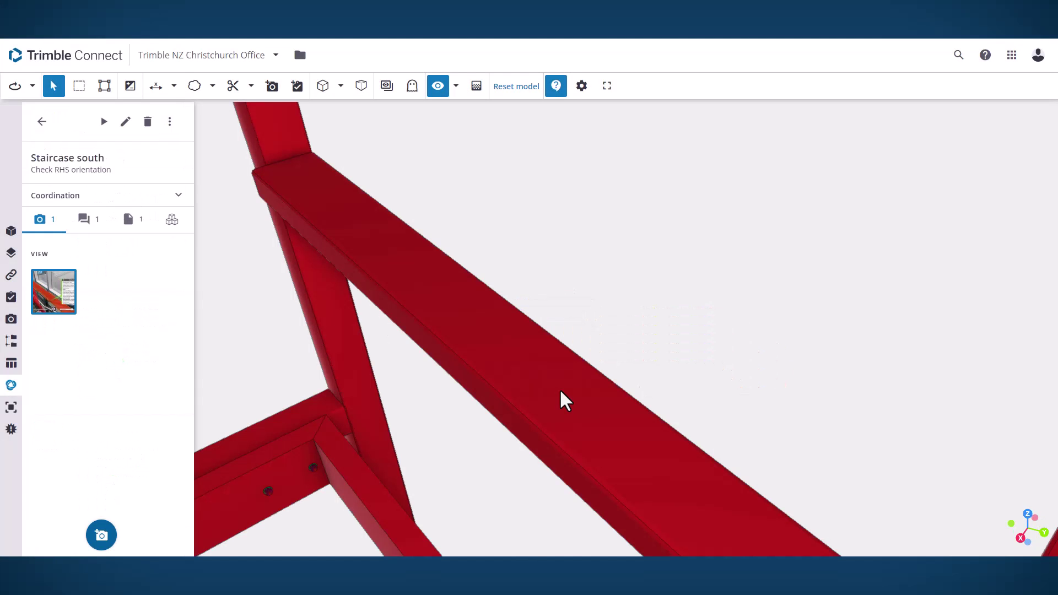
pyautogui.click(85, 219)
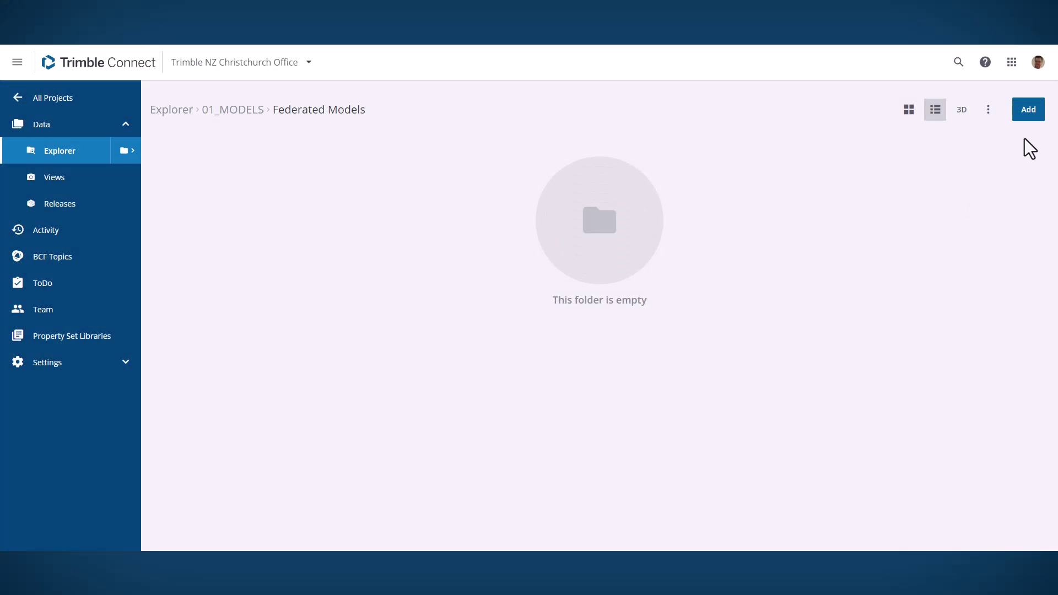
# Step: Upload TNZ coordination model.nwd from Downloads into the Federated Models folder
pyautogui.click(1030, 111)
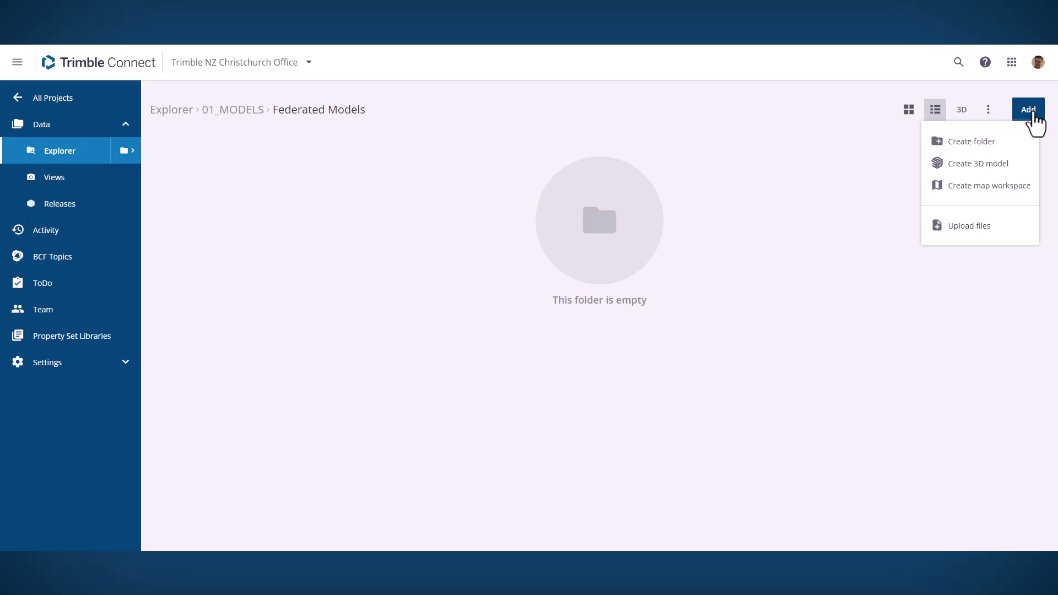
pyautogui.click(971, 231)
pyautogui.click(514, 369)
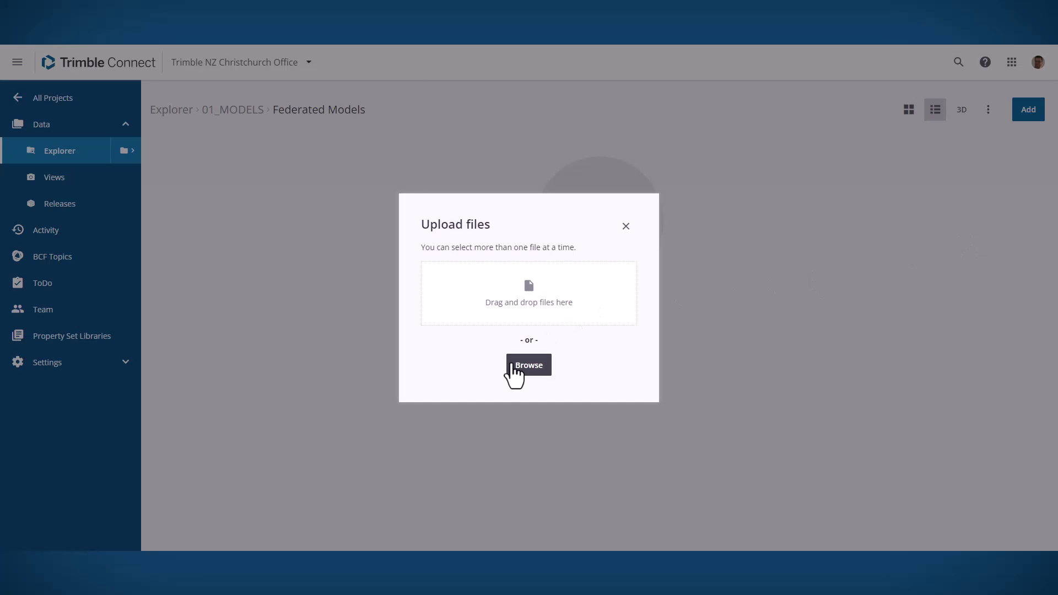
pyautogui.click(160, 59)
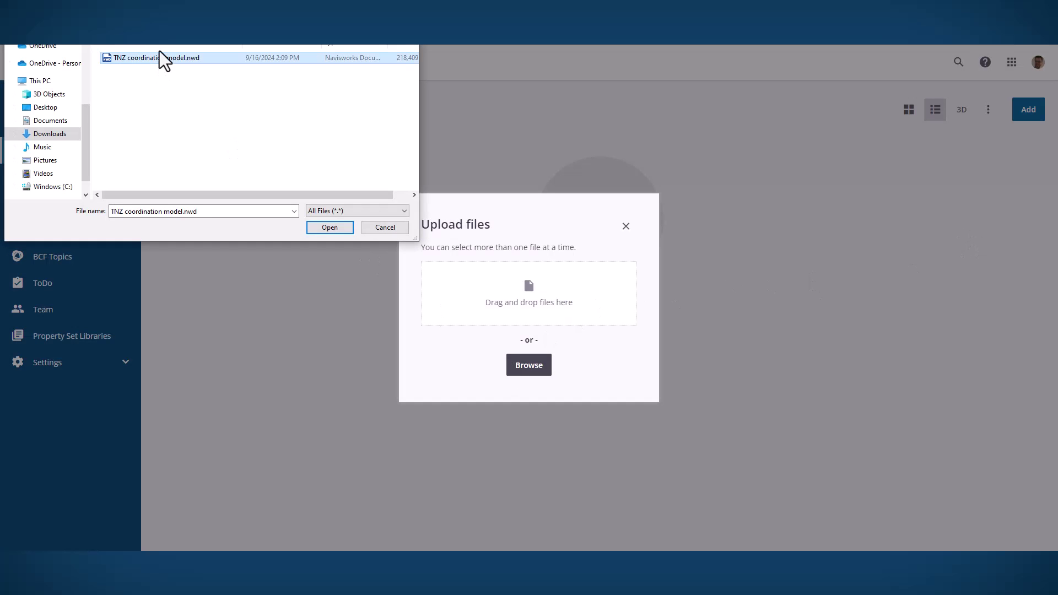
pyautogui.click(317, 229)
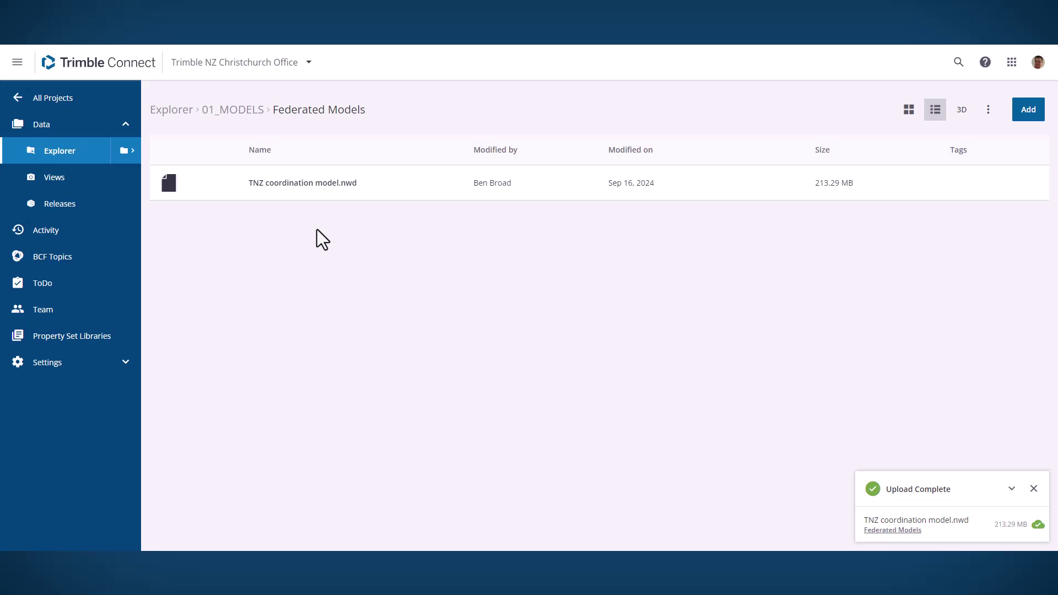
# Step: Open TNZ coordination model.nwd in the 3D viewer and zoom toward the building
pyautogui.click(442, 195)
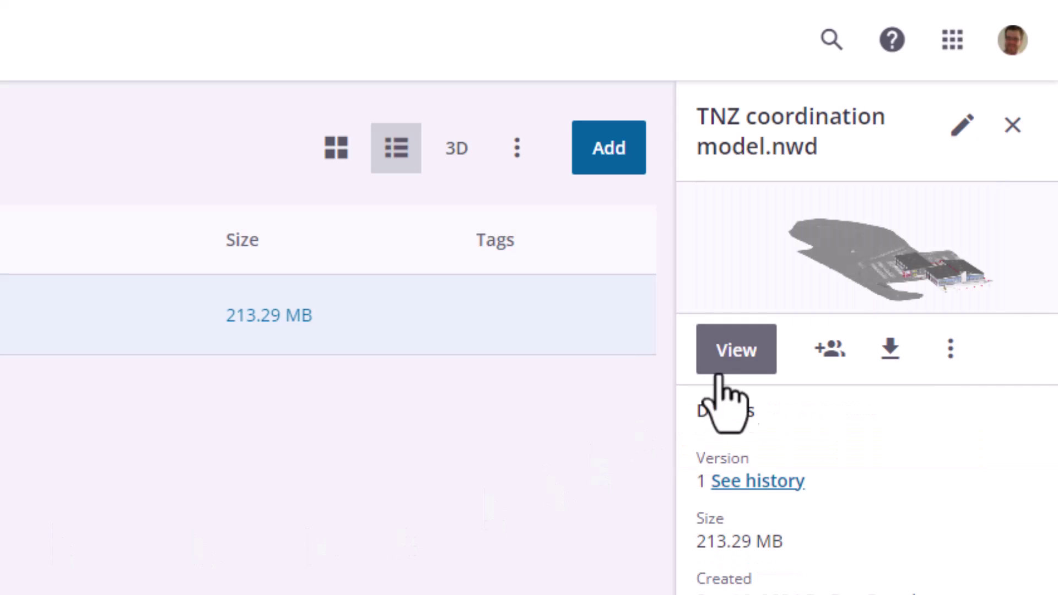
pyautogui.click(755, 359)
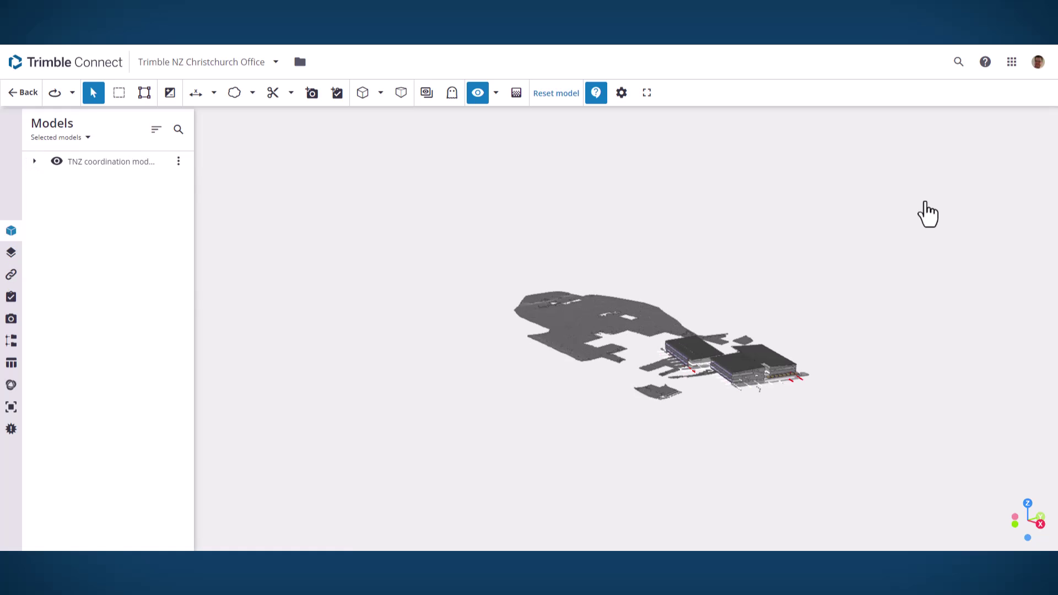
pyautogui.scroll(10, 741, 369)
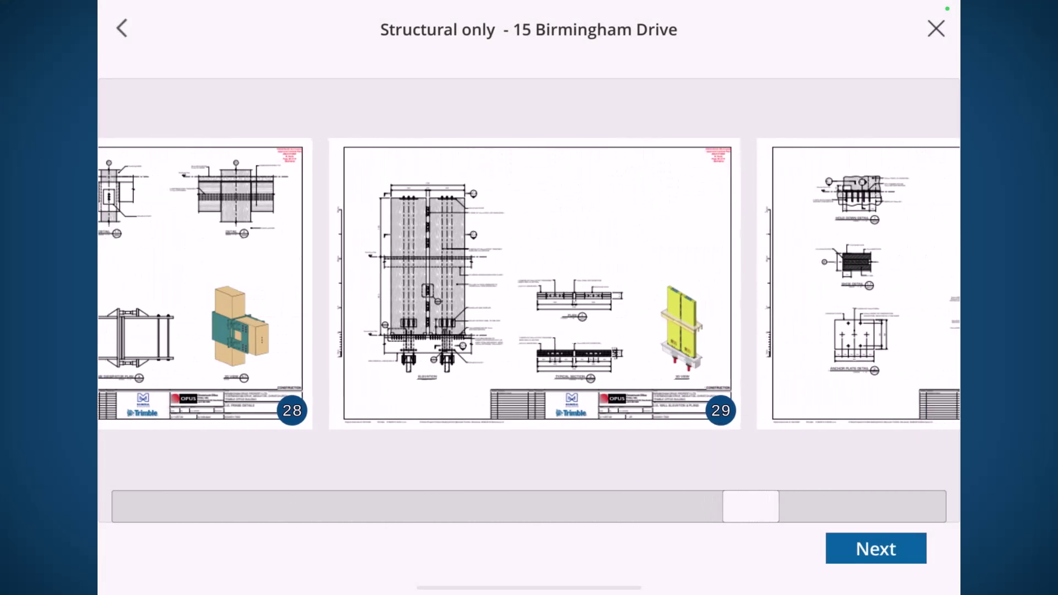
# Step: Choose sheet 29 and place the plan crosshair on the baseplate corner
pyautogui.click(518, 283)
pyautogui.click(876, 548)
pyautogui.scroll(5, 496, 297)
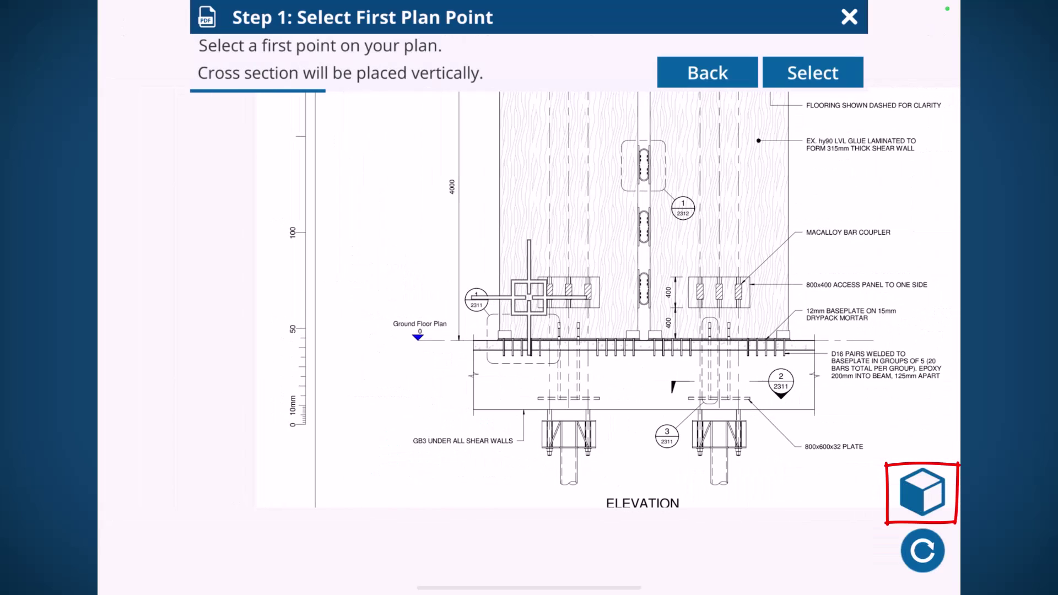
pyautogui.scroll(10, 530, 298)
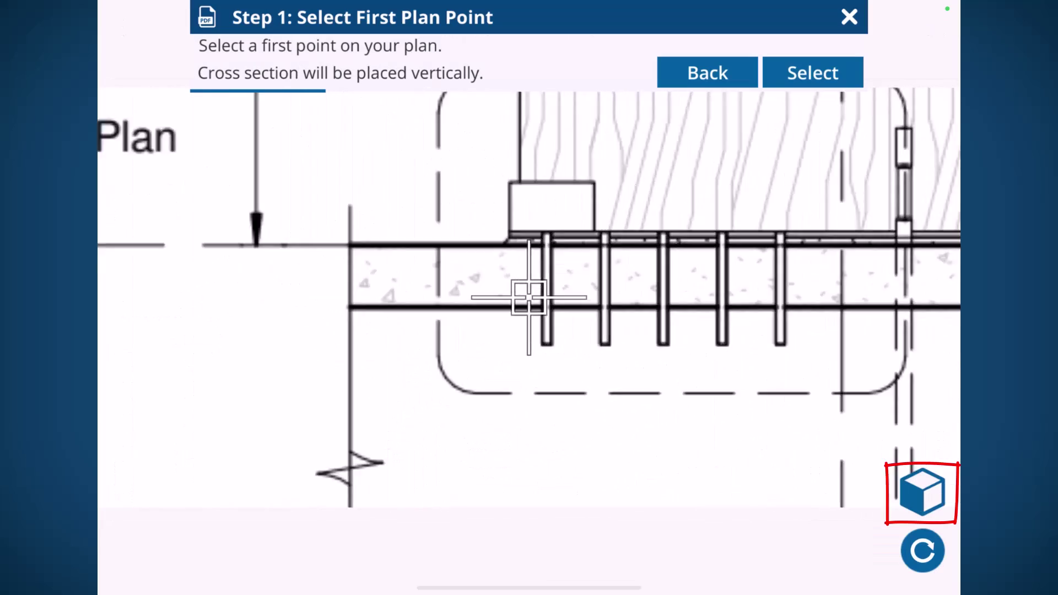
pyautogui.moveTo(529, 298); pyautogui.dragTo(440, 327)
# Step: Confirm the first plan point and measure its on-site position using LiDAR
pyautogui.click(813, 73)
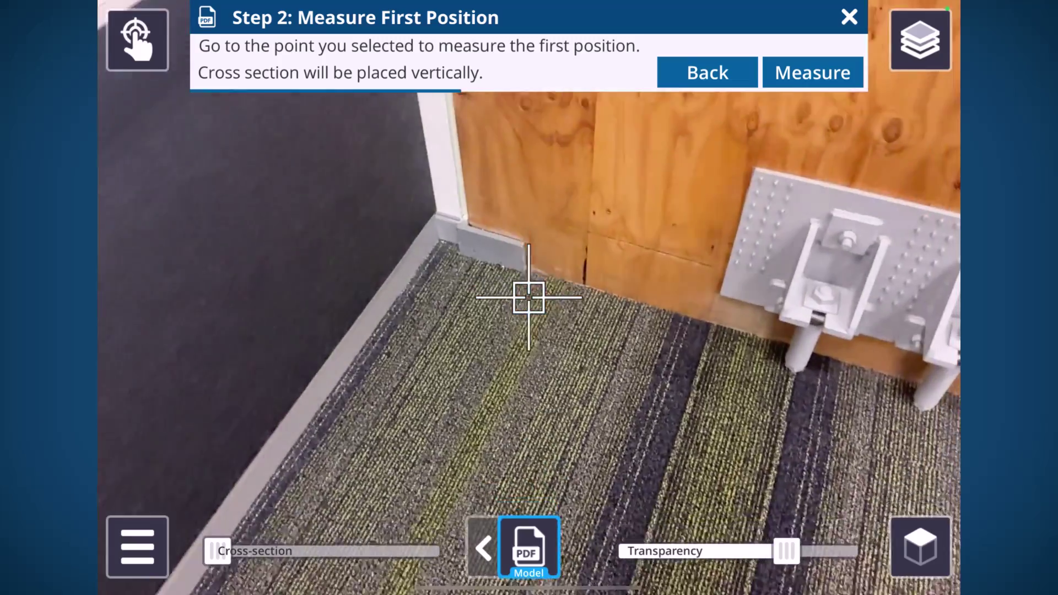
pyautogui.click(529, 547)
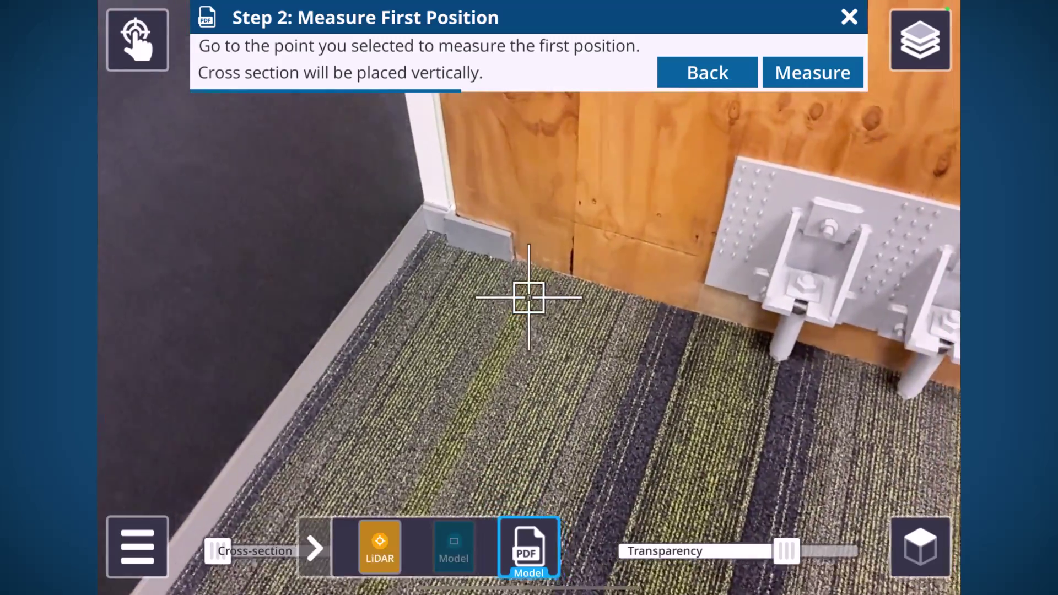
pyautogui.click(379, 548)
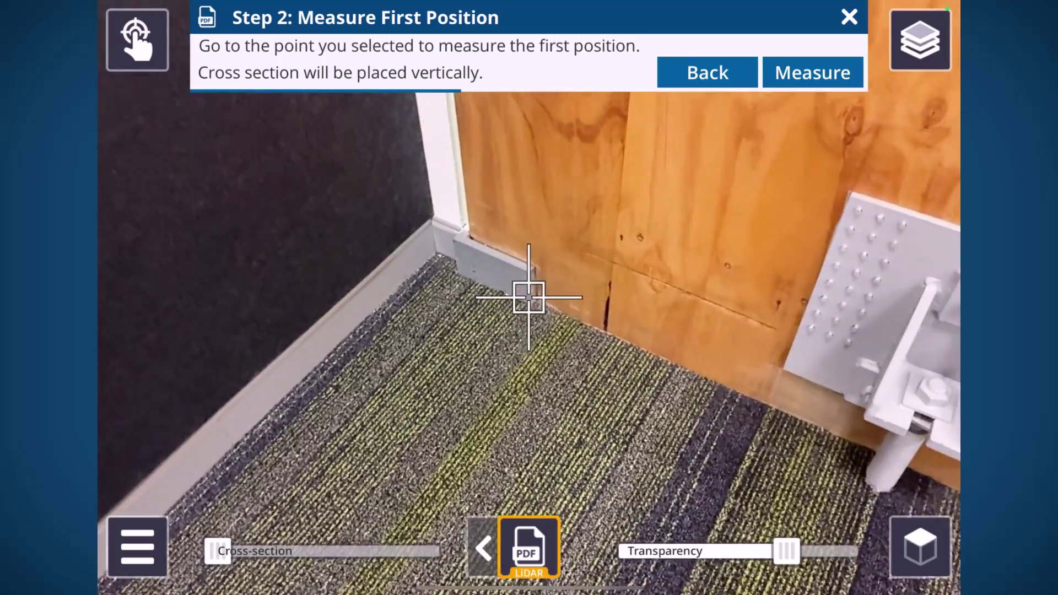
pyautogui.click(813, 72)
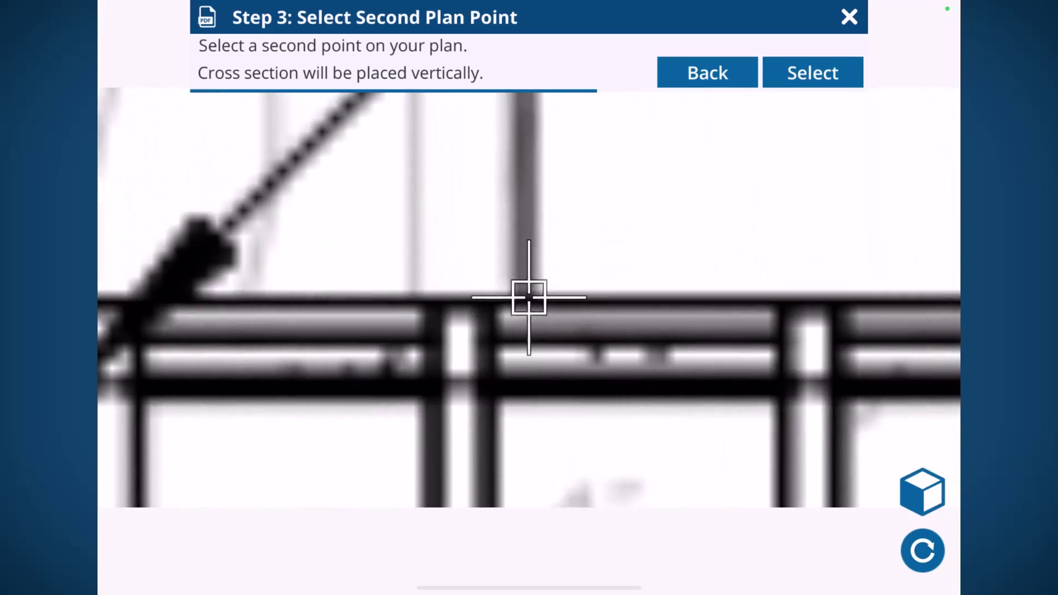
# Step: Record the second plan point and position to stand sheet 29 on the wall, then raise its transparency
pyautogui.click(814, 73)
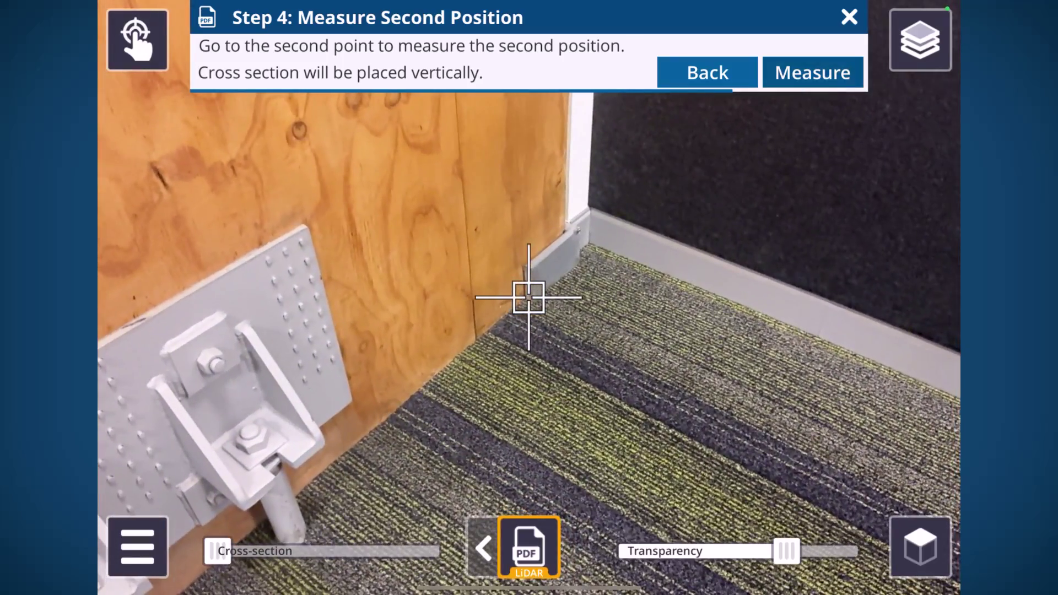
pyautogui.click(813, 72)
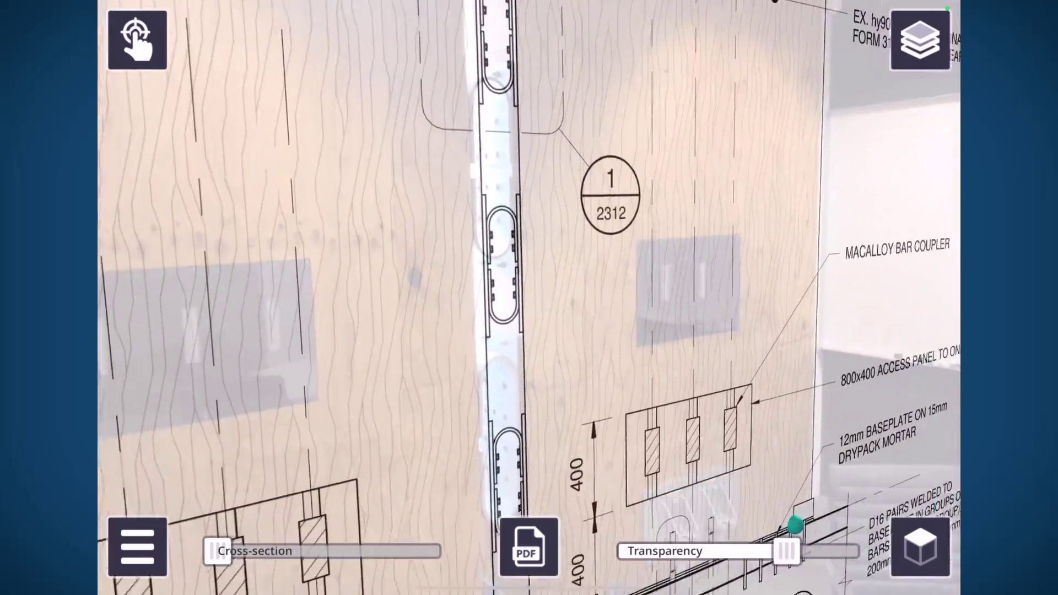
pyautogui.moveTo(787, 551)
pyautogui.mouseDown()
pyautogui.moveTo(650, 551)
pyautogui.moveTo(846, 552)
pyautogui.moveTo(626, 551)
pyautogui.mouseUp()
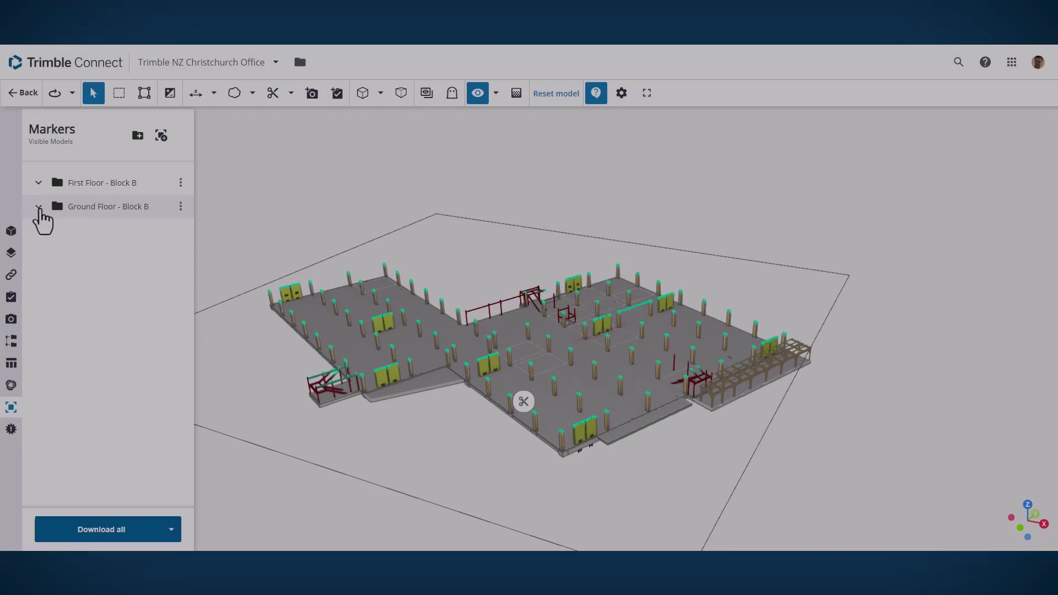
# Step: Create a 'Ground Floor - Block A' folder in the Markers panel beside the Block B folders
pyautogui.click(39, 207)
pyautogui.click(39, 183)
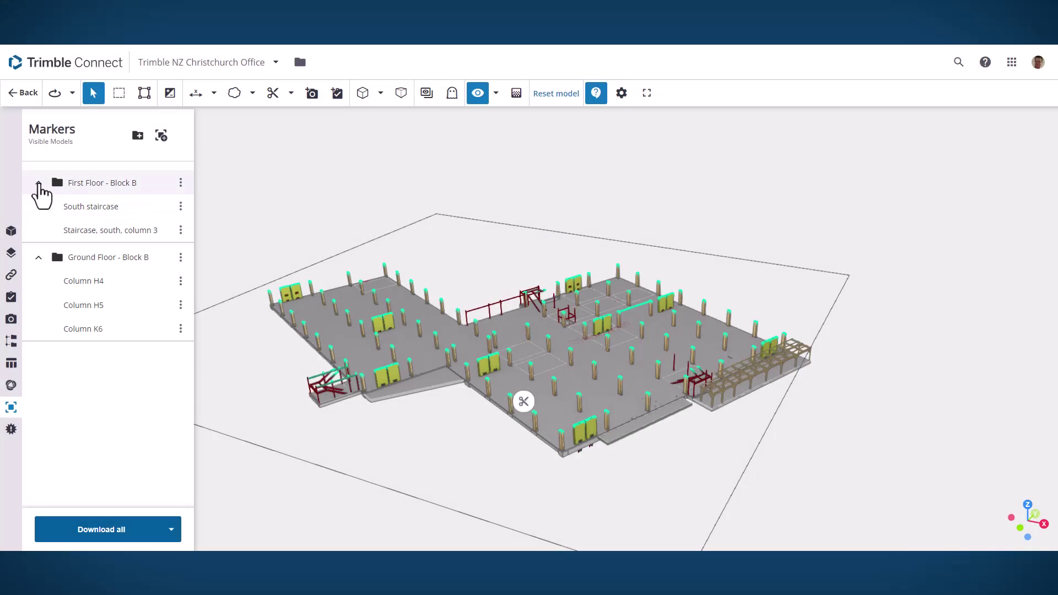
pyautogui.click(138, 135)
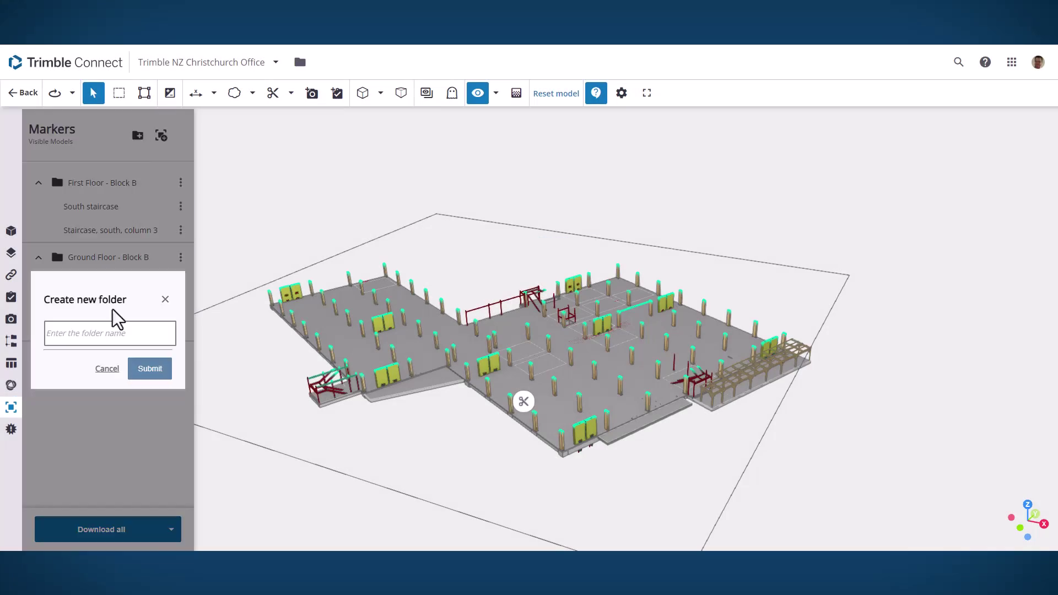
pyautogui.write('Ground Floor - Block A')
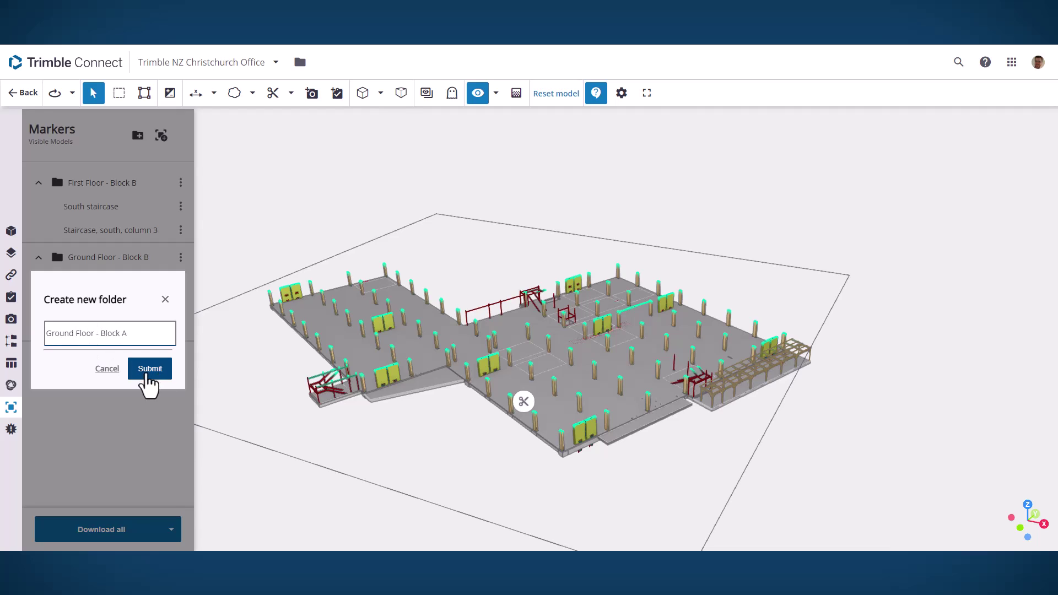
pyautogui.click(148, 373)
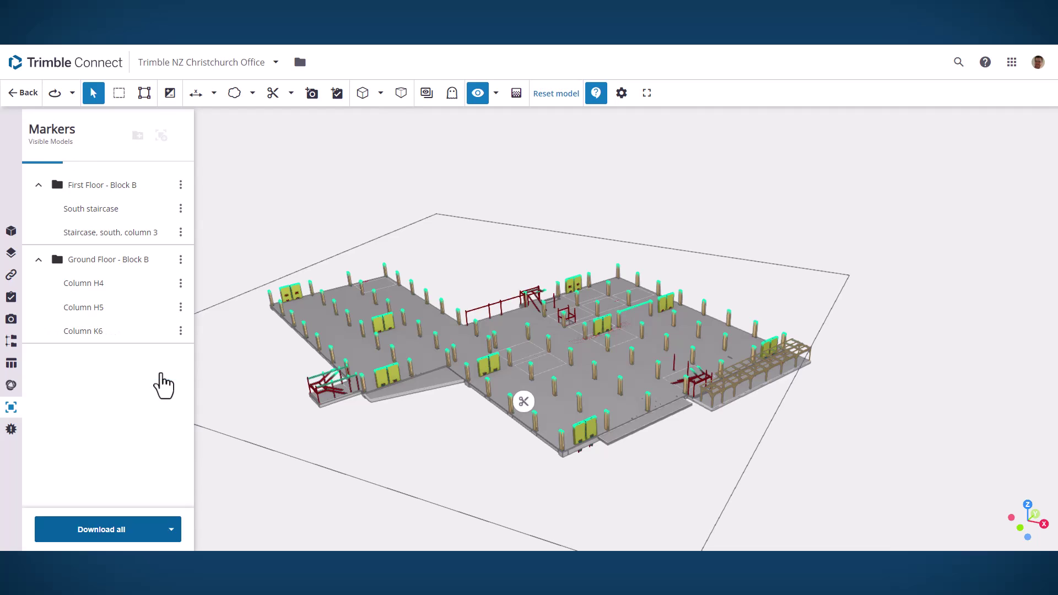
pyautogui.scroll(10, 345, 334)
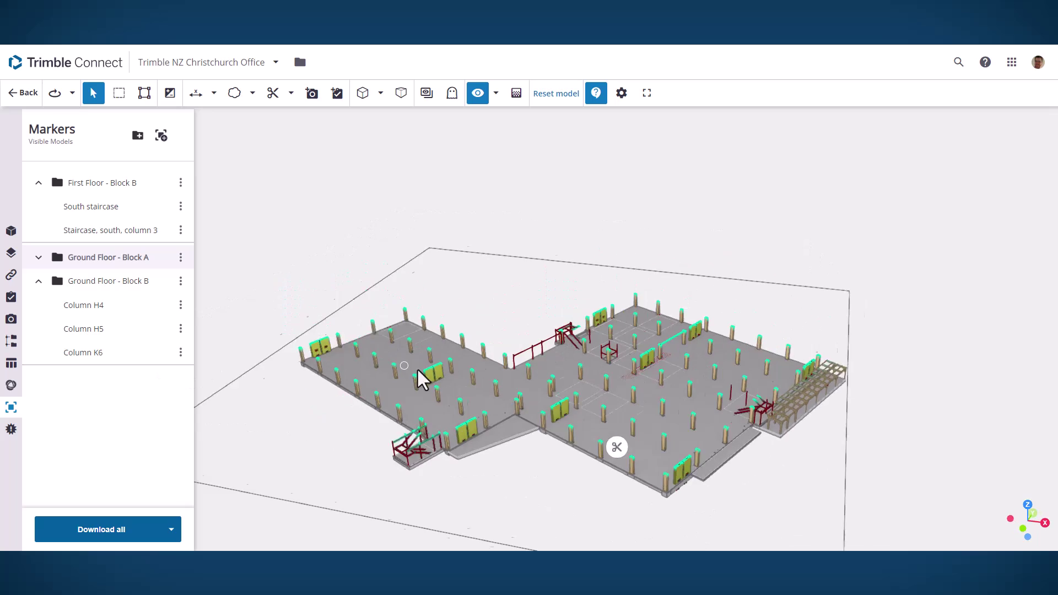
# Step: Place a new marker on the central column's face and title it 'Column B3a'
pyautogui.scroll(2, 392, 331)
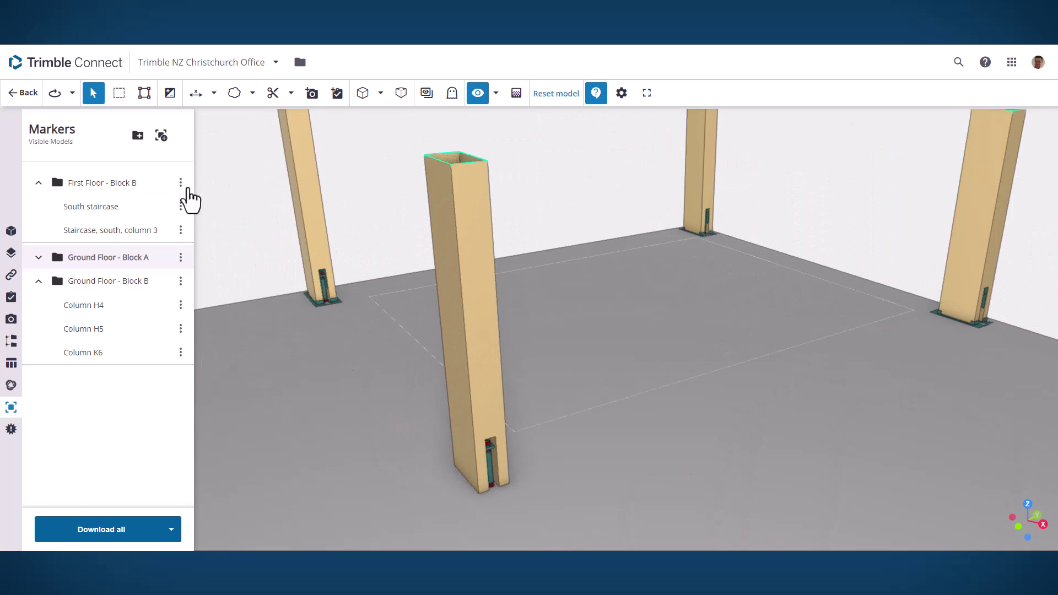
pyautogui.click(161, 135)
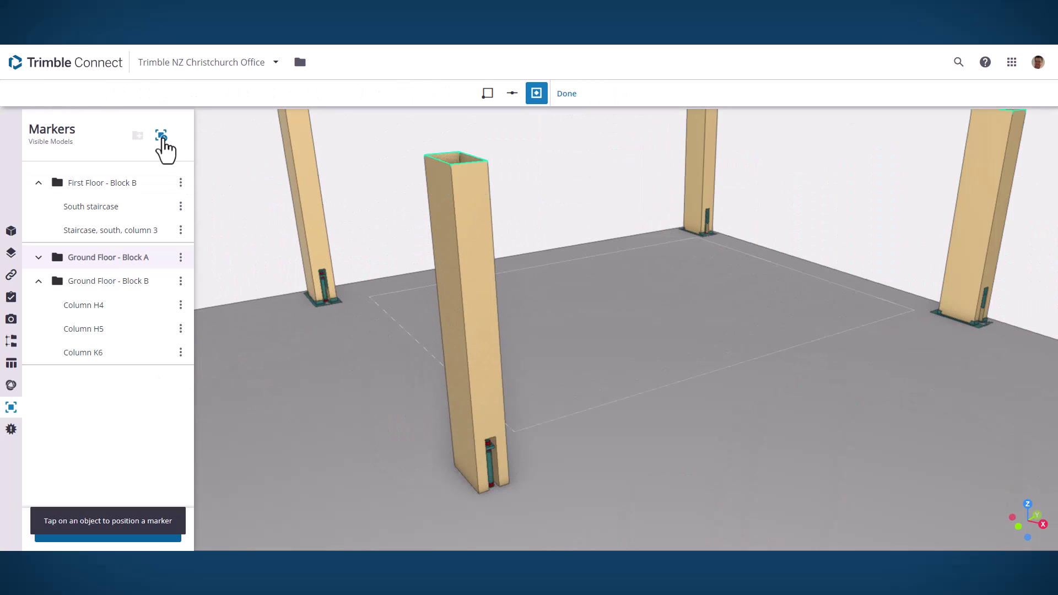
pyautogui.click(476, 291)
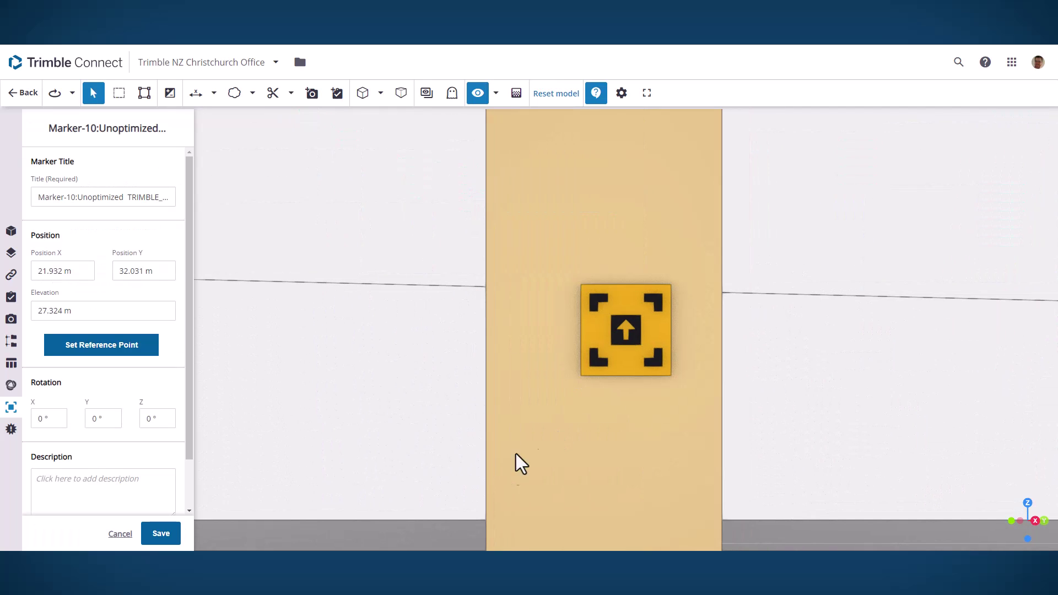
pyautogui.tripleClick(120, 197)
pyautogui.write('Column B3a')
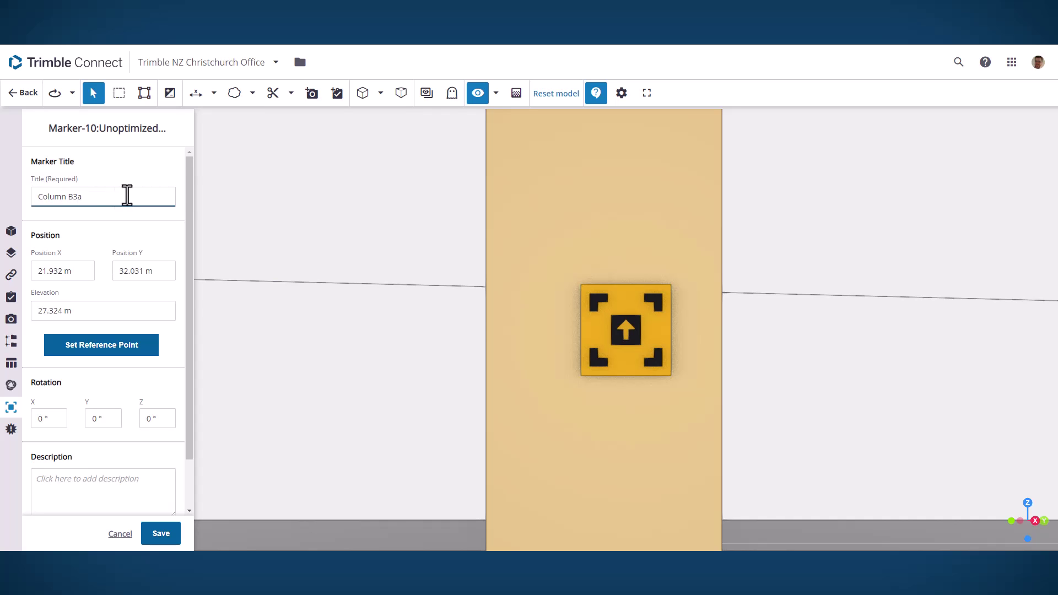
pyautogui.scroll(-10, 570, 397)
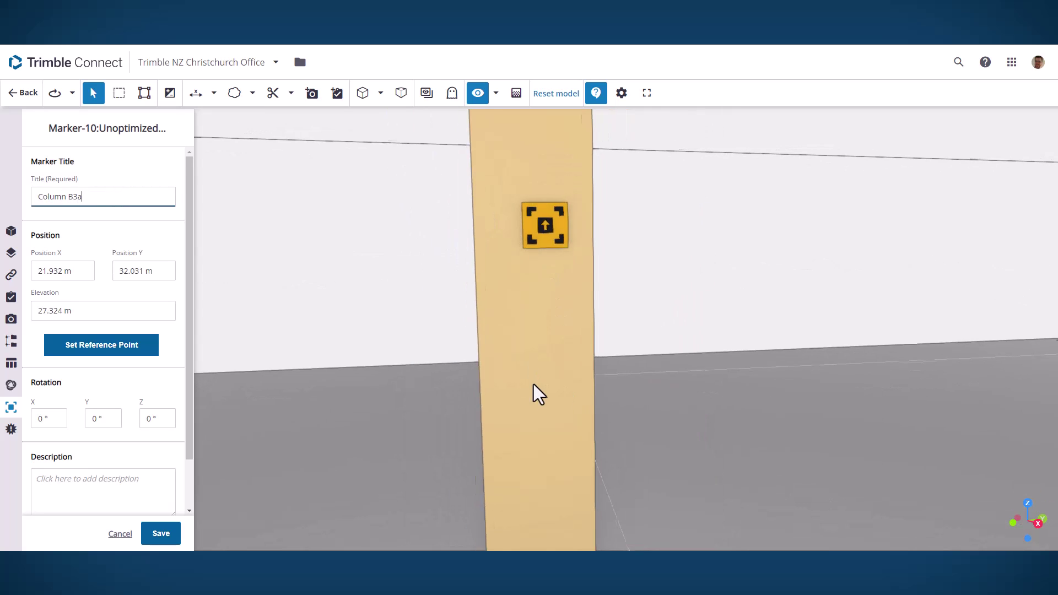
# Step: Set the marker's reference point at the column base with a 1.5 m Offset Z
pyautogui.click(150, 345)
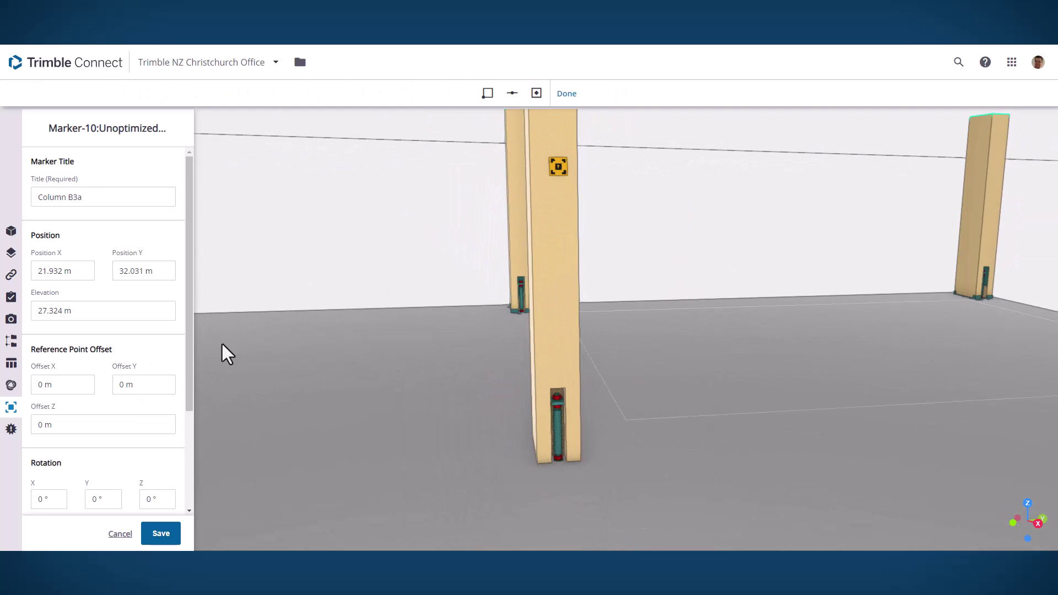
pyautogui.click(538, 464)
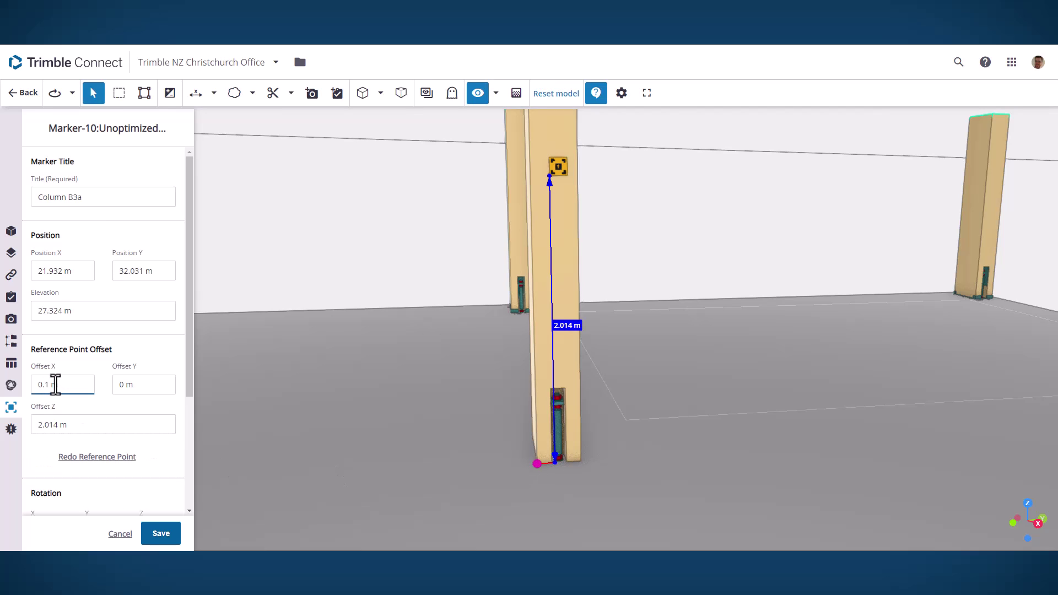
pyautogui.doubleClick(57, 424)
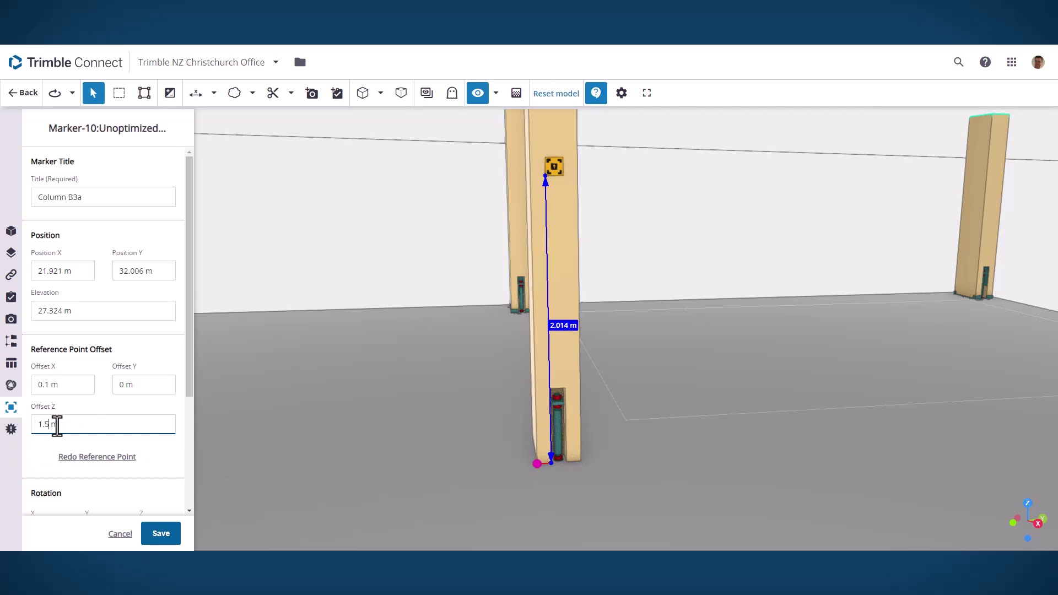
pyautogui.write('1.5')
pyautogui.click(130, 384)
pyautogui.scroll(-1, 191, 419)
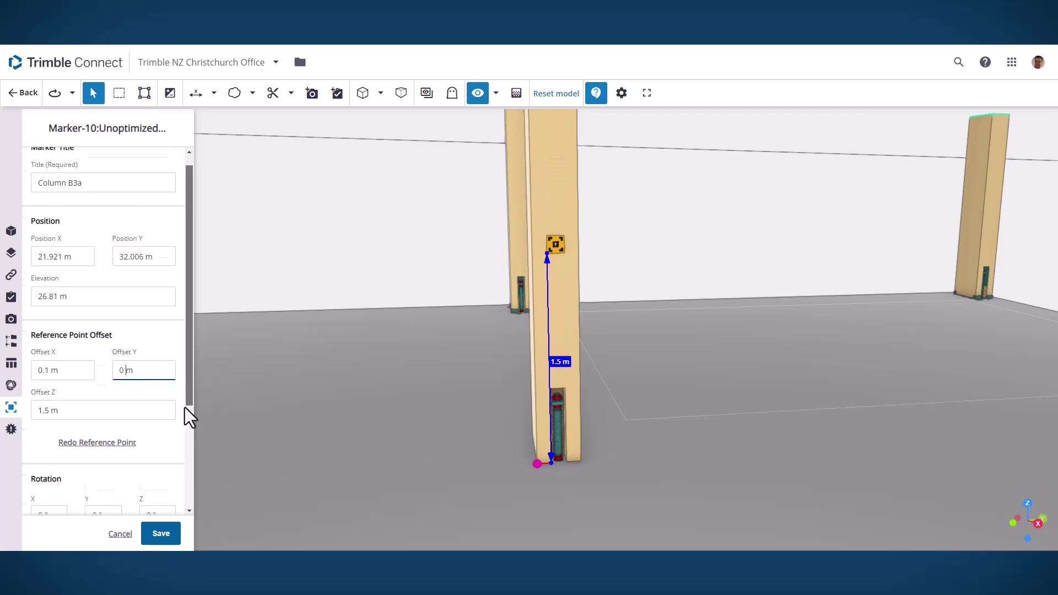
pyautogui.scroll(-3, 190, 419)
# Step: Add a viewpoint, save Column B3a, and download it as a PDF
pyautogui.moveTo(353, 480); pyautogui.dragTo(477, 461)
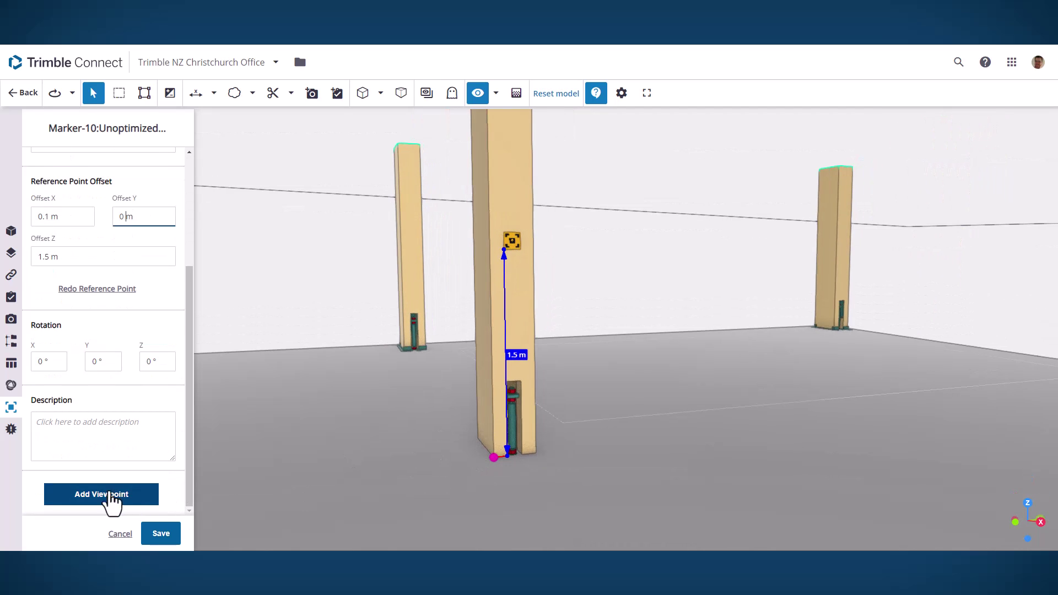
pyautogui.click(112, 495)
pyautogui.scroll(-2, 189, 472)
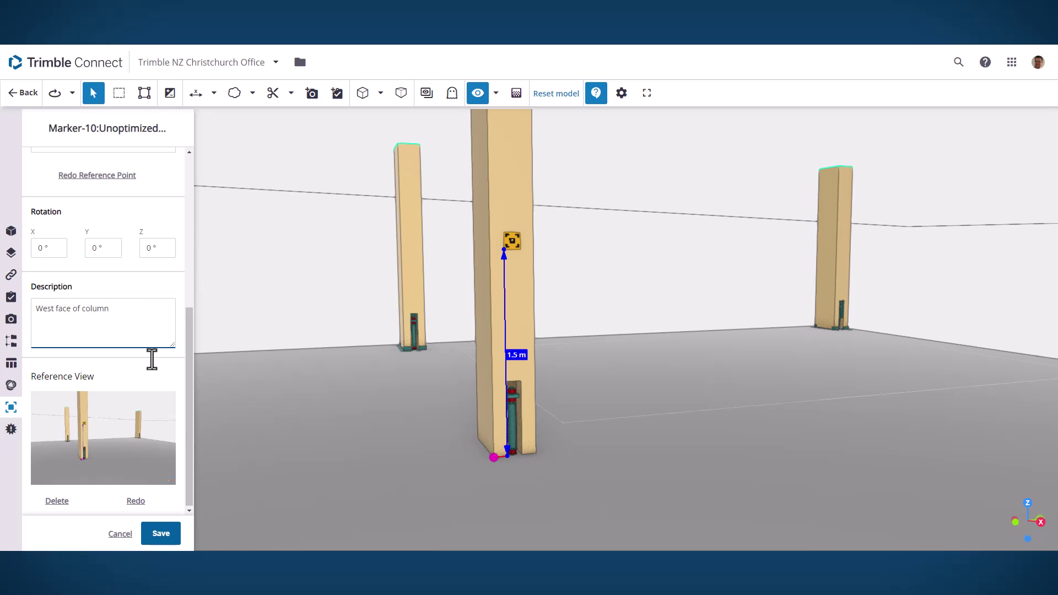
pyautogui.click(161, 535)
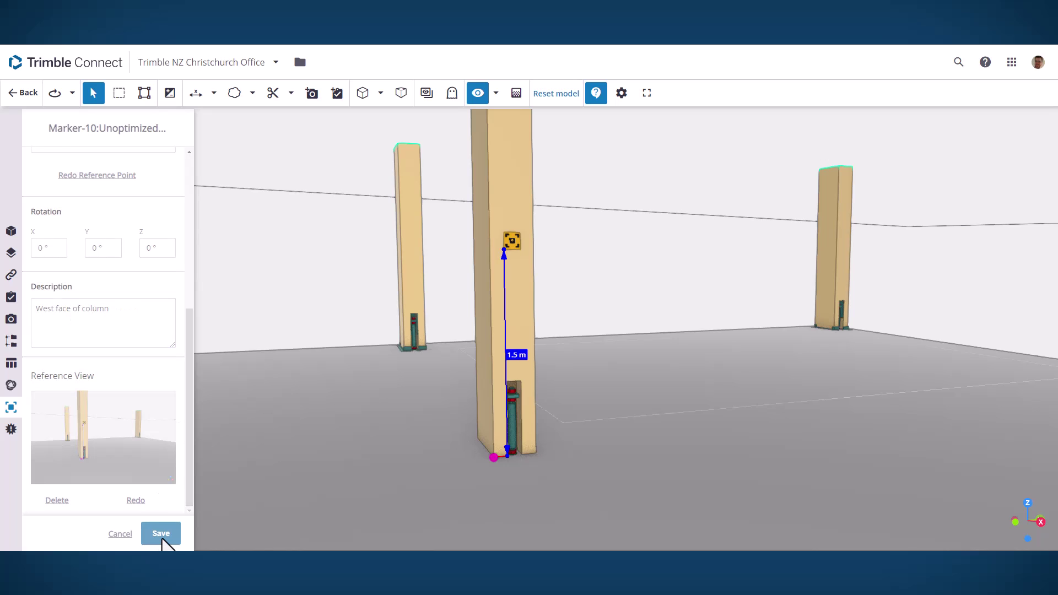
pyautogui.click(180, 230)
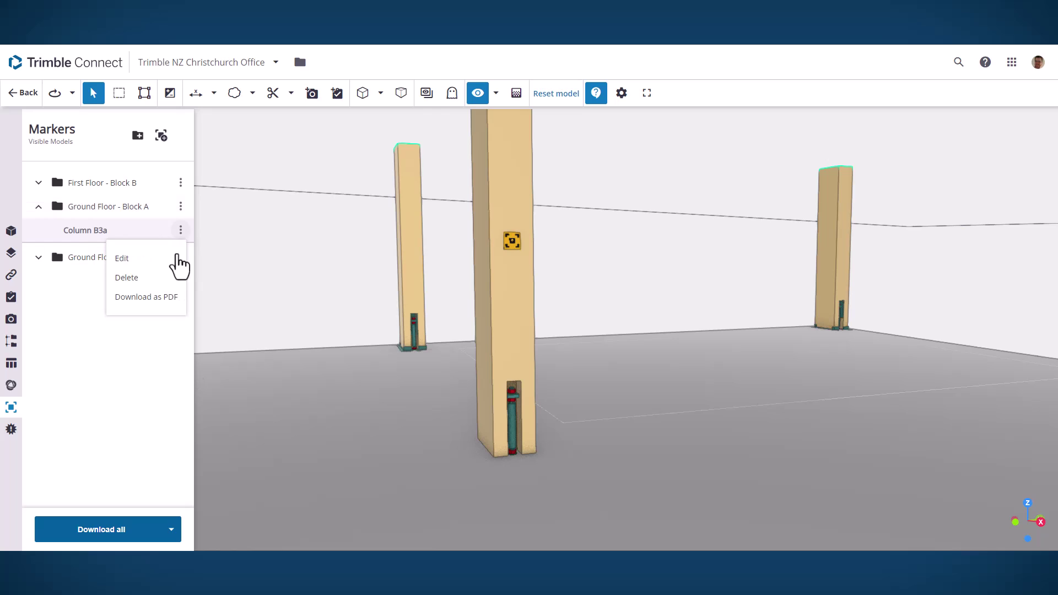
pyautogui.click(166, 297)
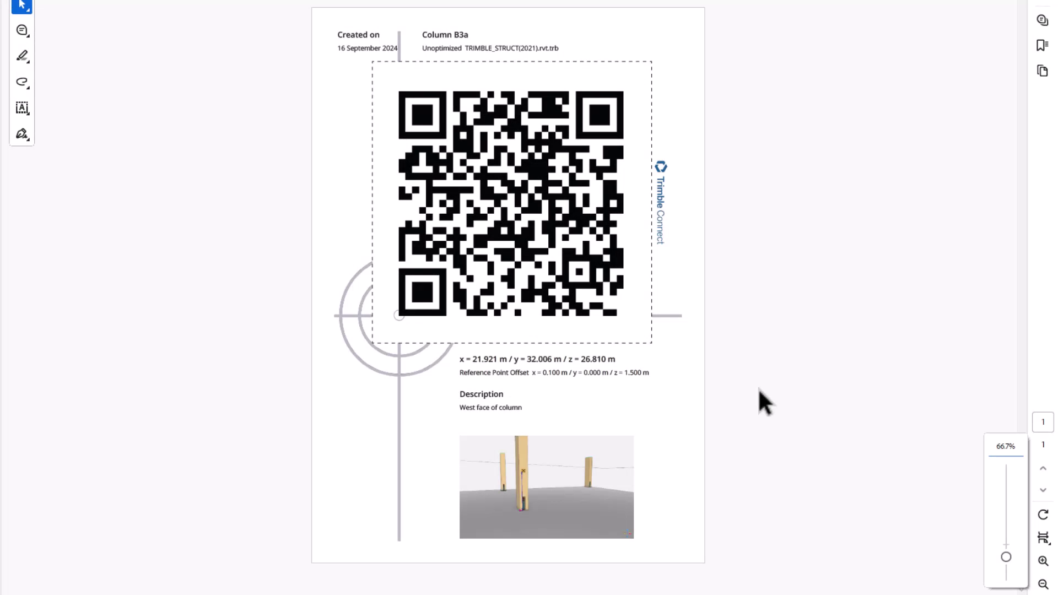